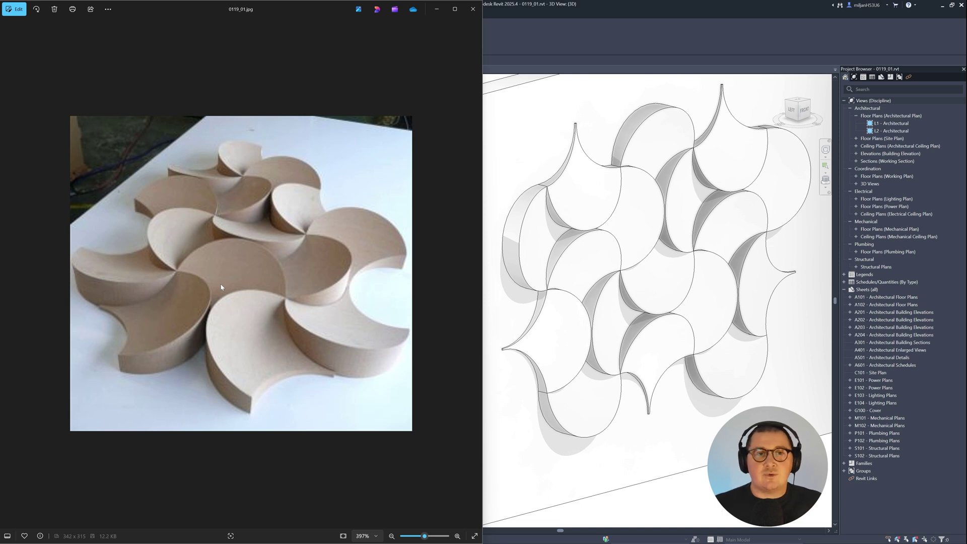
Step: Enlarge the reference photo 0119_01.jpg and start a screen capture of the area around it
left_click(459, 9)
scroll(465, 173, "up", 1)
key("super+shift+s")
left_click_drag(243, 60, 722, 493)
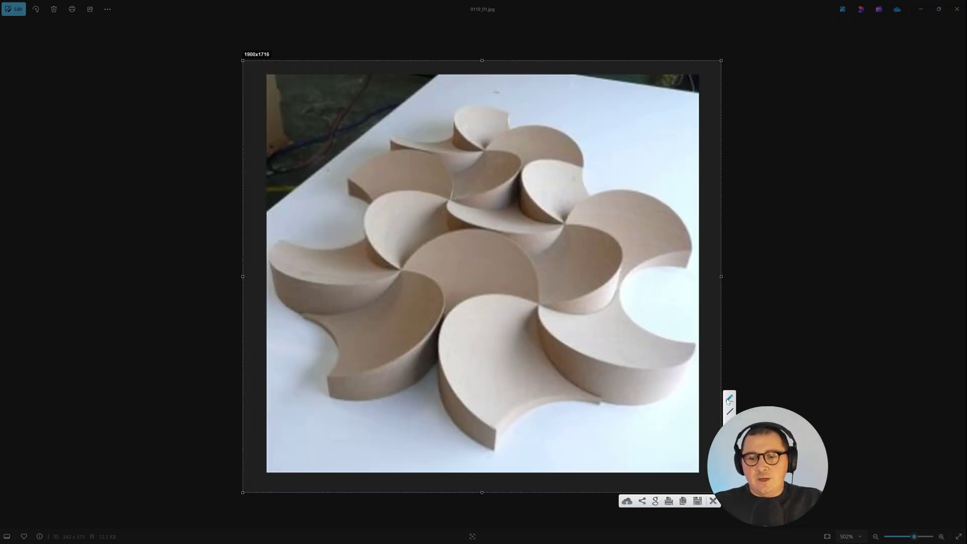
Step: Trace the outline of the lower-left panel module on the captured photo in red
left_click_drag(331, 397, 379, 400)
mouse_move(434, 328)
left_mouse_down()
mouse_move(407, 277)
mouse_move(420, 289)
left_mouse_up()
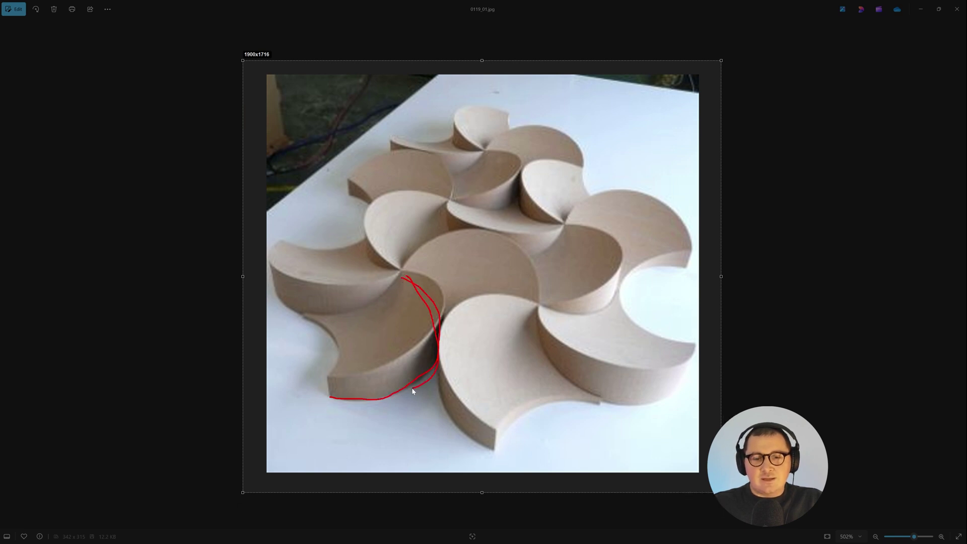
left_click_drag(411, 391, 407, 389)
left_click_drag(401, 276, 401, 287)
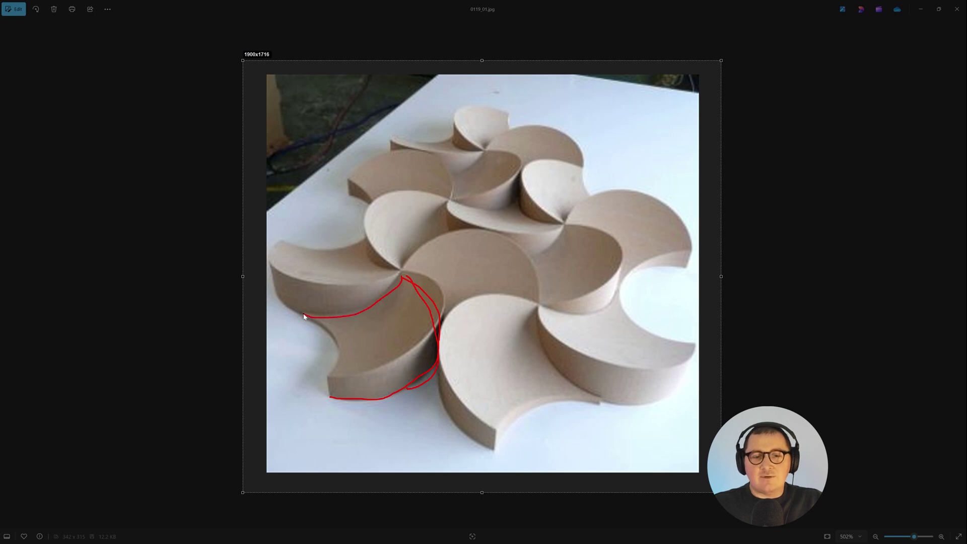
left_click_drag(304, 316, 323, 329)
left_click_drag(341, 371, 330, 399)
Step: Mark the module's height and corner with red arrows on the captured photo, and discard the markup
left_click_drag(437, 321, 432, 329)
left_click_drag(426, 377, 425, 331)
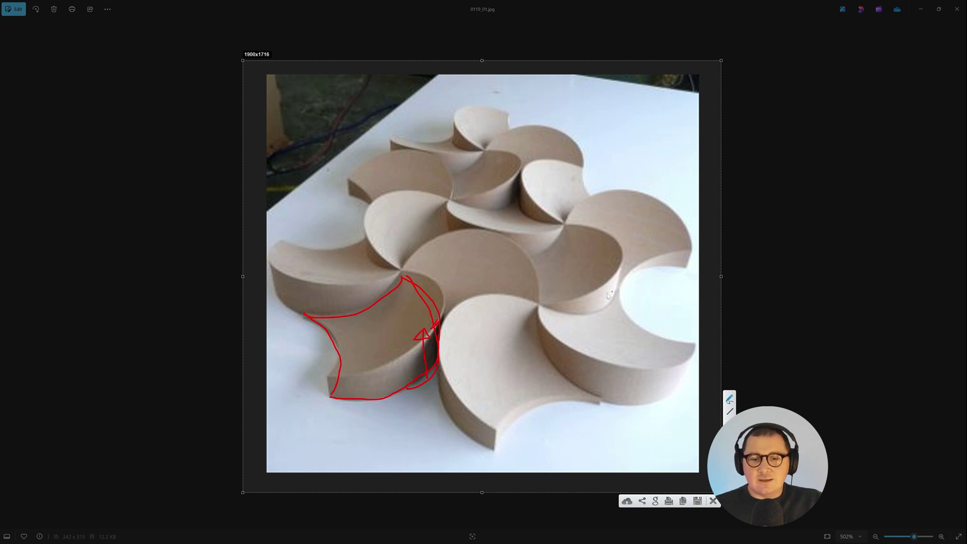
left_click_drag(312, 314, 301, 317)
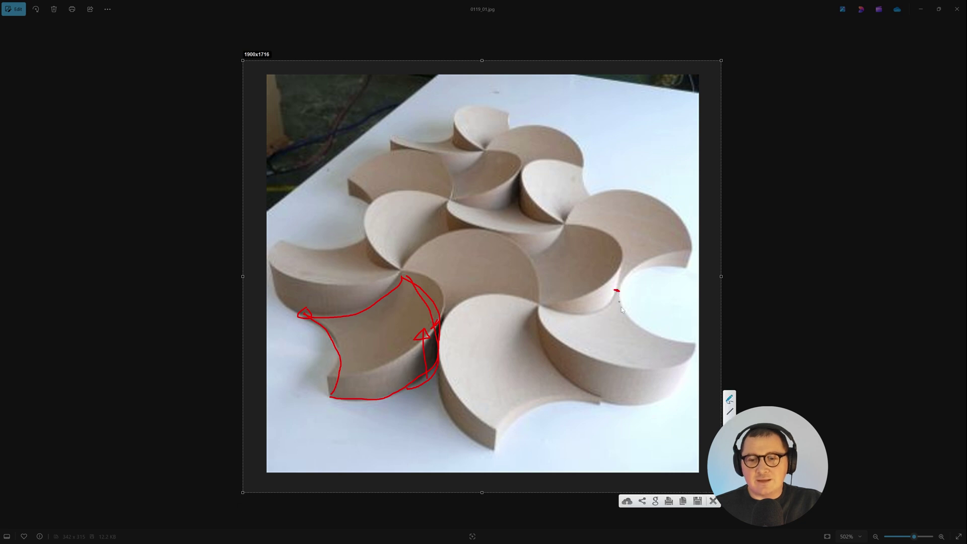
left_click(713, 502)
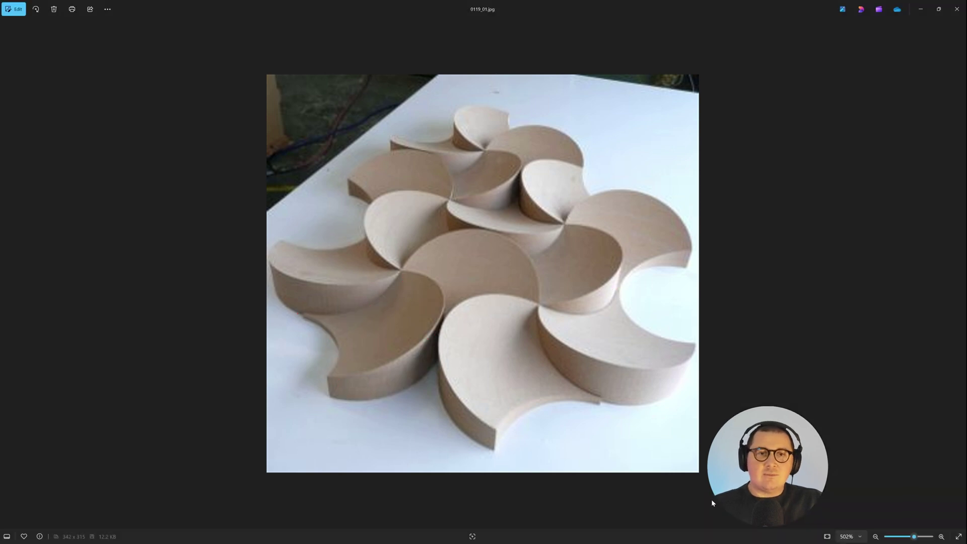
Step: Switch to the finished Revit example 0119_01.rvt and inspect one of its tessellated wall panels, leaving it for Project1
left_click(921, 9)
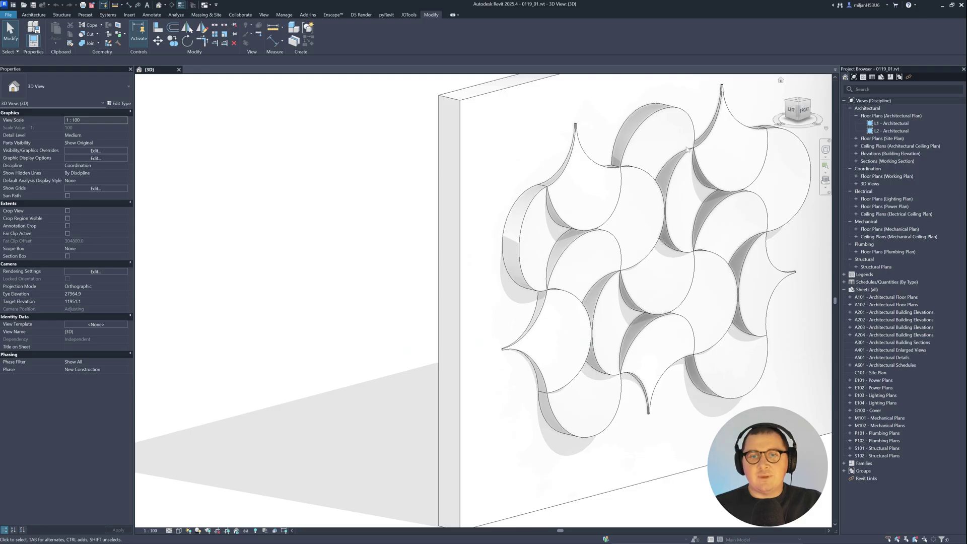
left_click(519, 245)
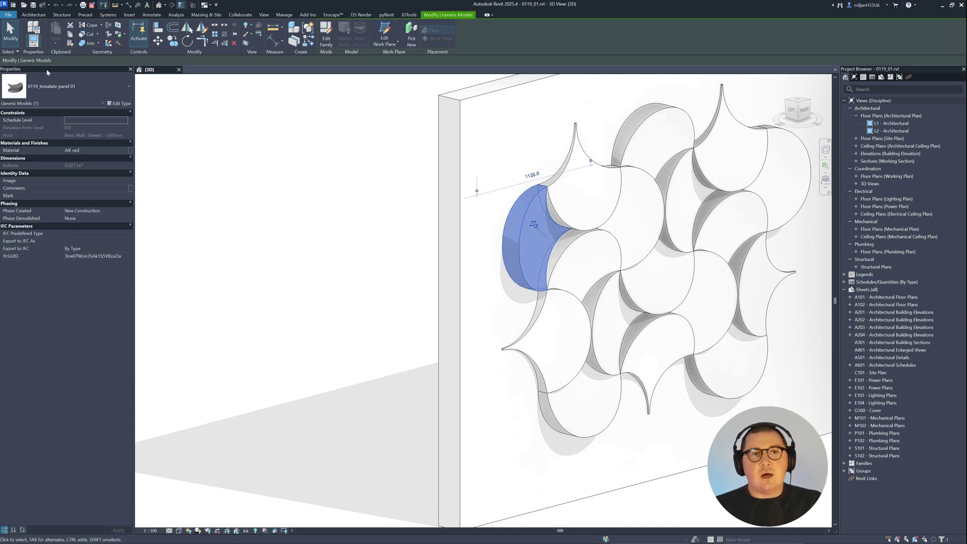
left_click(944, 7)
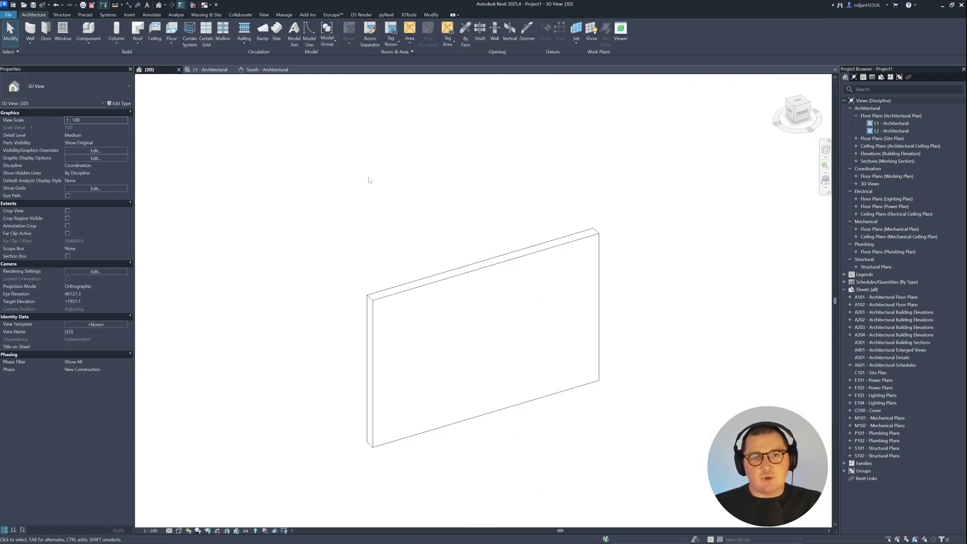
Step: Examine the wall in Project1's 3D view, L1 floor plan and South elevation
left_click(417, 282)
left_click(210, 69)
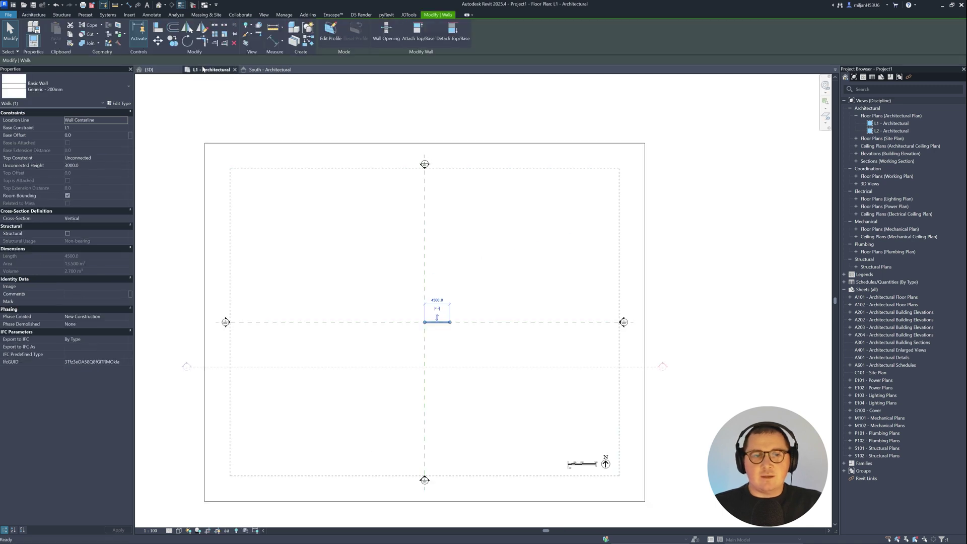
left_click(262, 71)
left_click(384, 161)
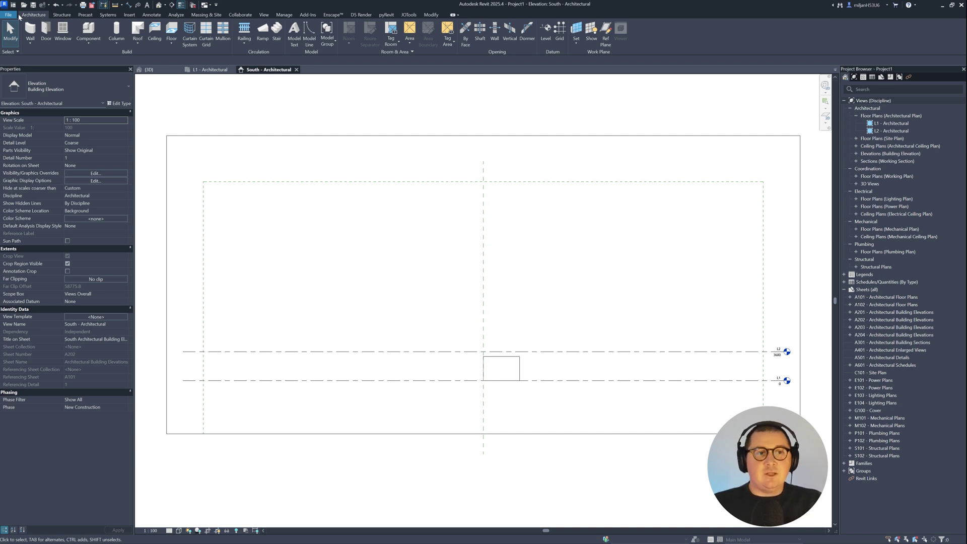
Step: Create a new family from the Metric Generic Model face based.rft template
left_click(10, 16)
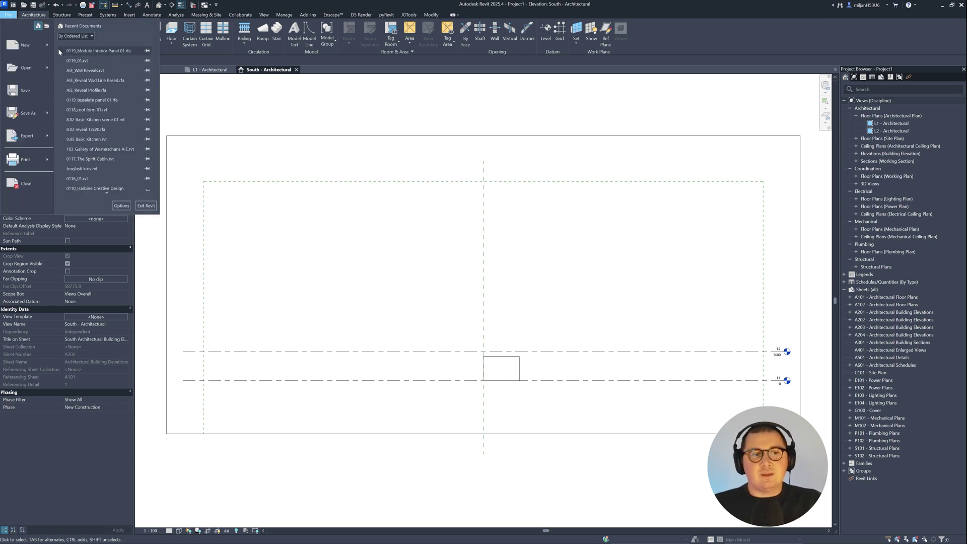
mouse_move(48, 47)
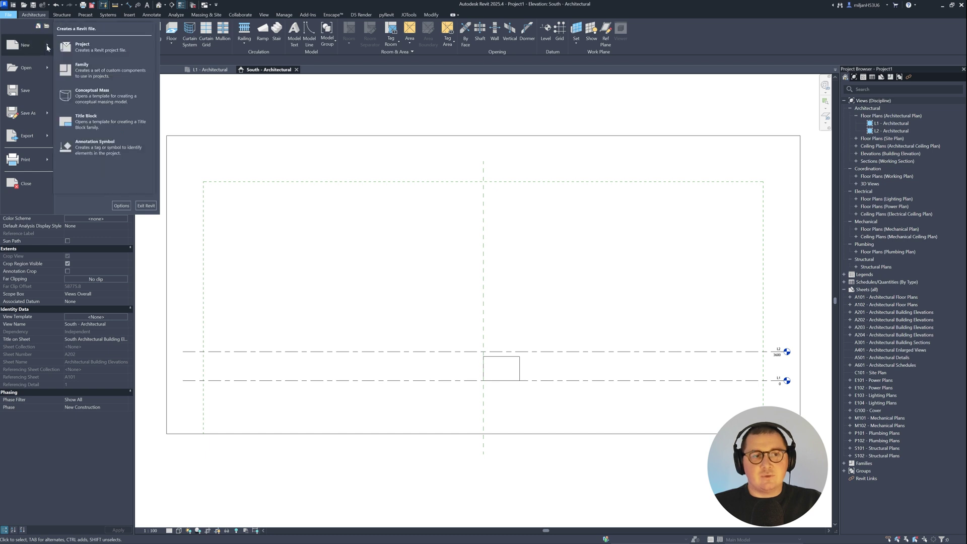
left_click(75, 70)
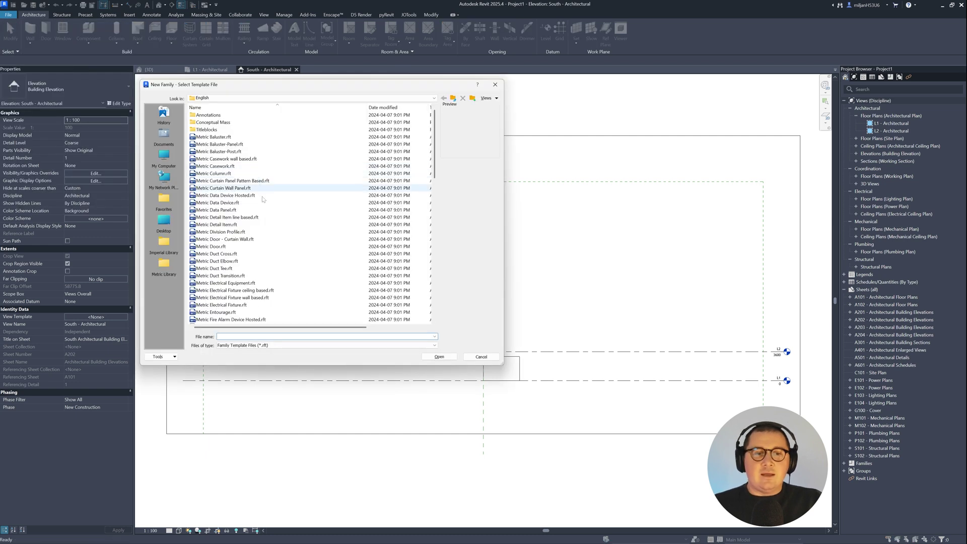
scroll(262, 222, "down", 2)
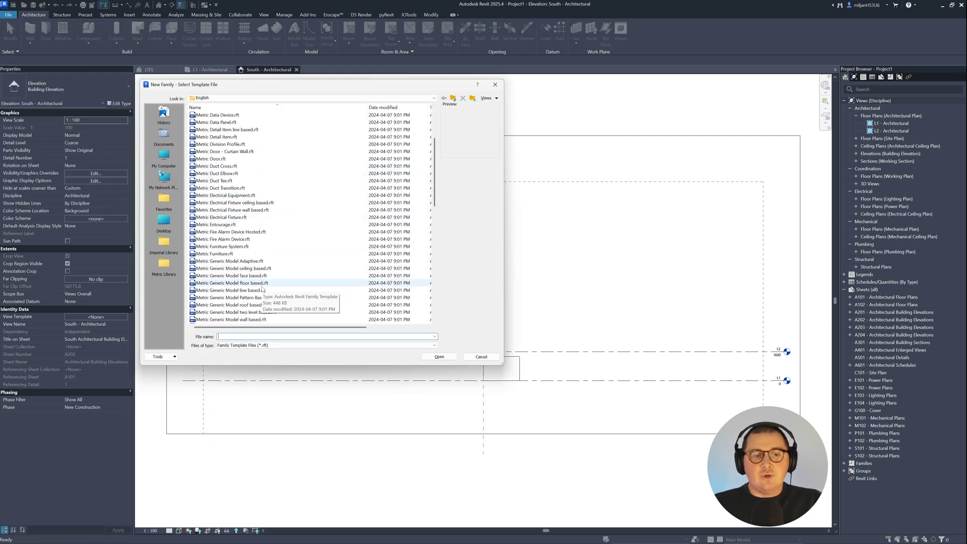
left_click(244, 276)
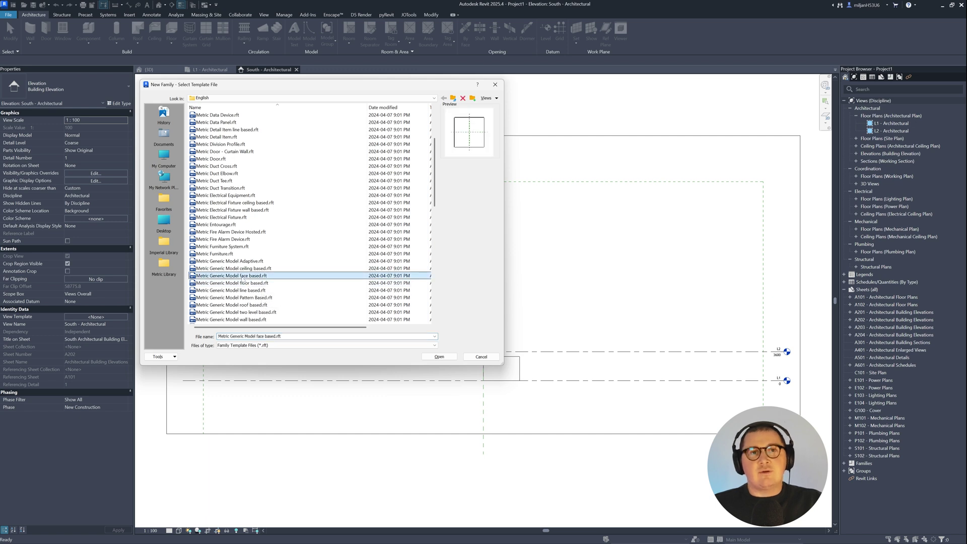
left_click(438, 356)
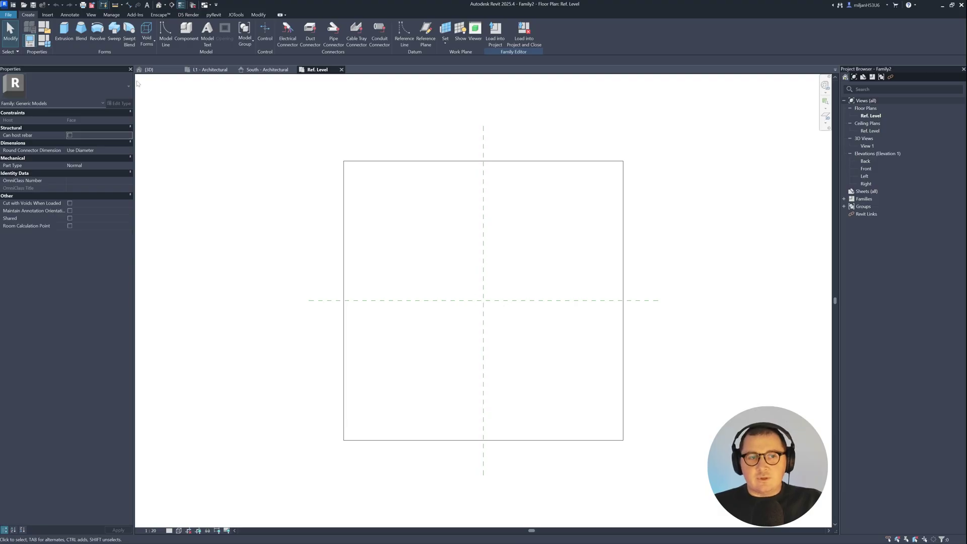
Step: Start a solid extrusion and sketch a circle with a 350 mm radius centred on the reference plane intersection
left_click(66, 36)
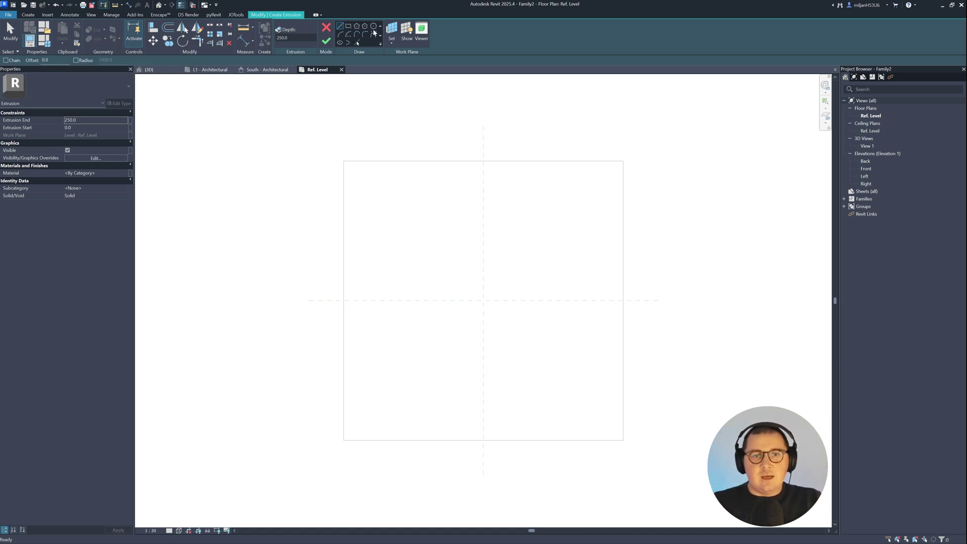
left_click(483, 300)
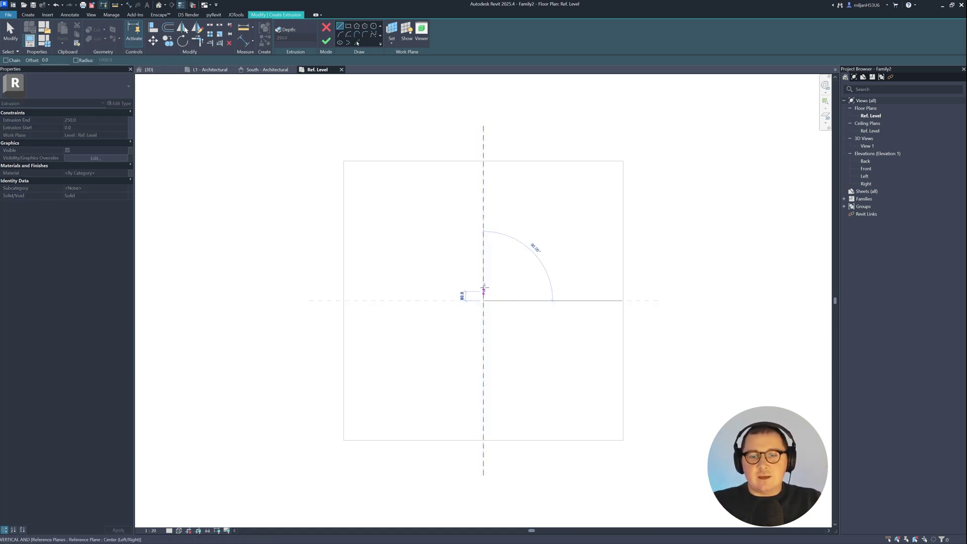
left_click(374, 26)
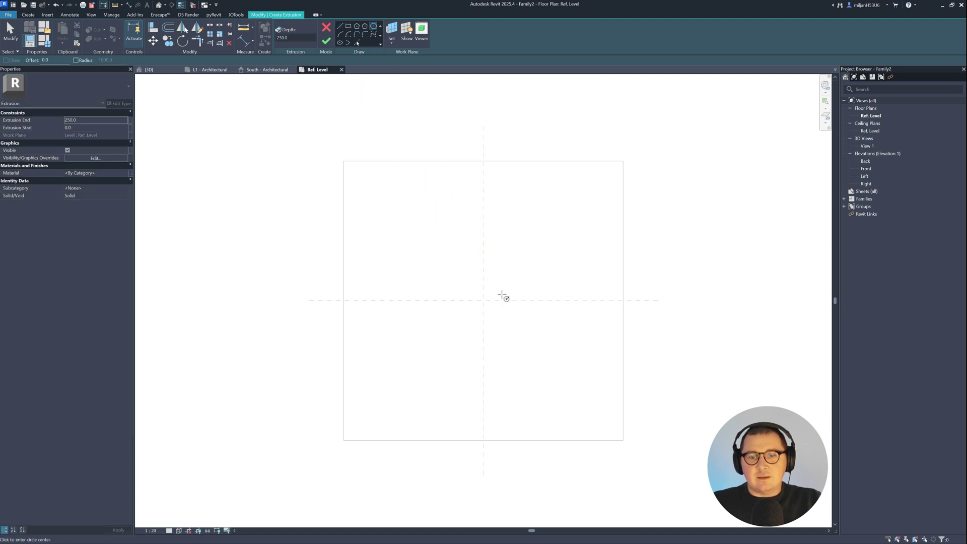
left_click(483, 300)
type("350")
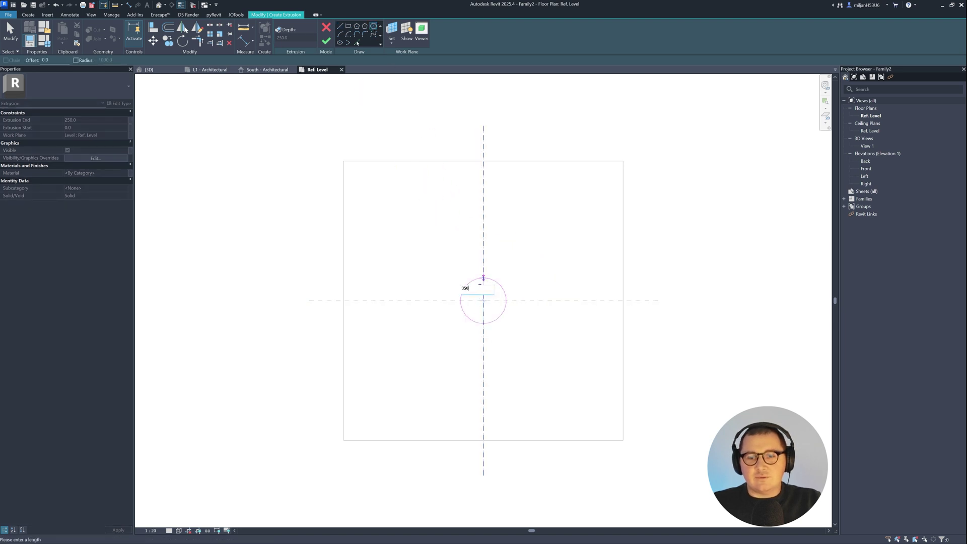
key("Return")
scroll(502, 291, "up", 3)
middle_click_drag(502, 290, 467, 289)
scroll(467, 289, "up", 2)
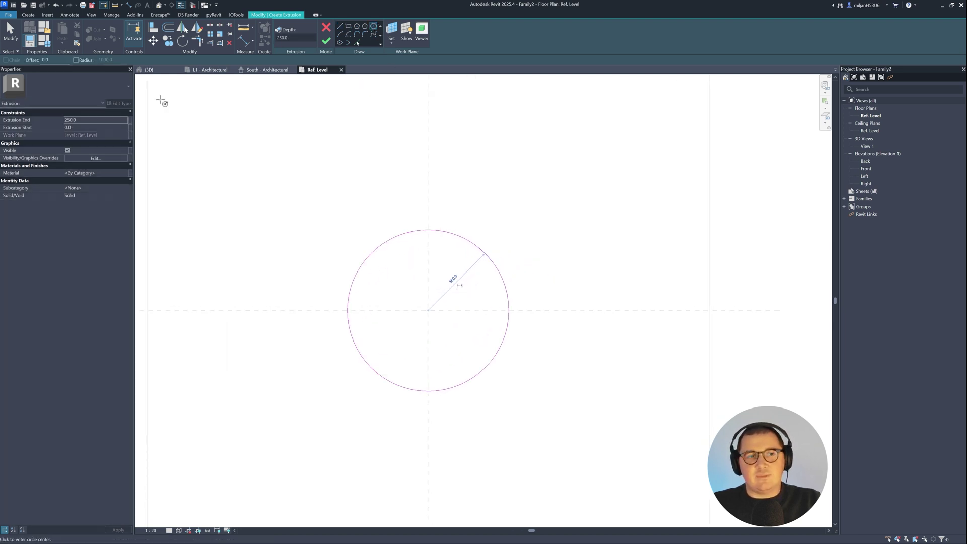
left_click(11, 31)
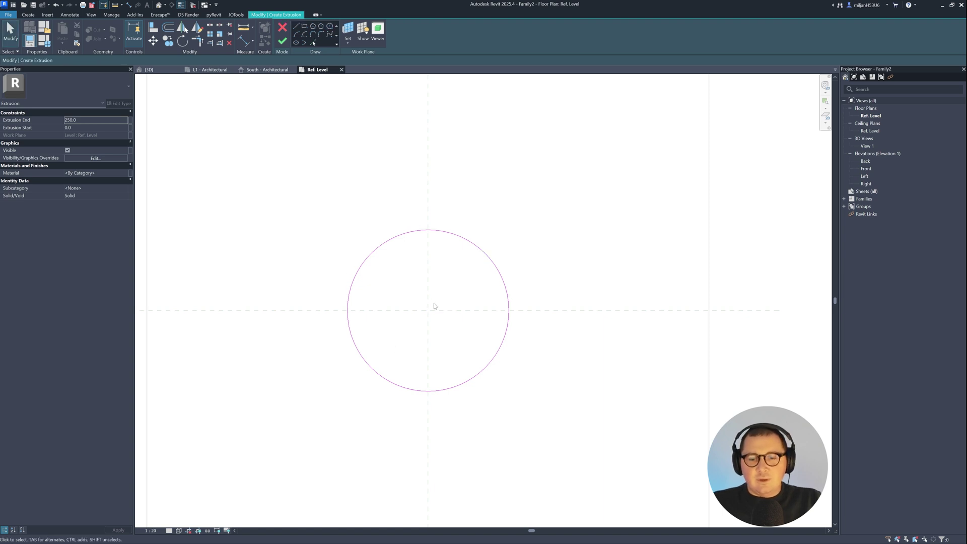
Step: Move the circle up so its lowest point sits on the reference plane intersection
left_click(404, 387)
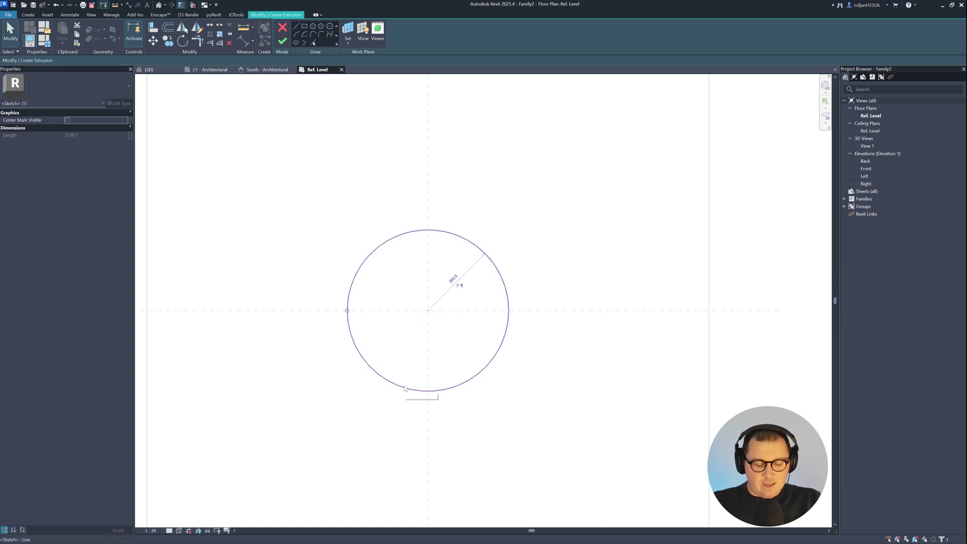
key("m")
key("v")
left_click(429, 393)
left_click(429, 311)
middle_click_drag(420, 328, 426, 366)
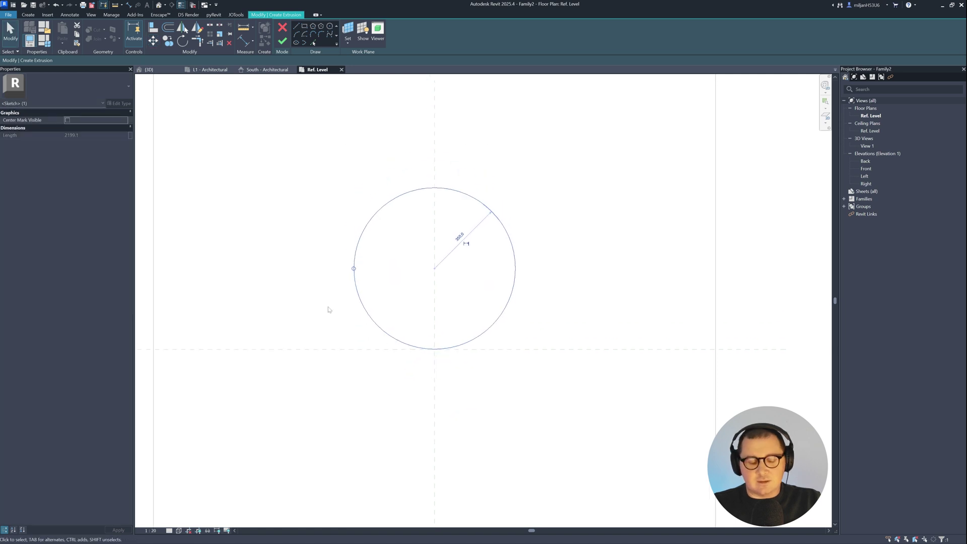
Step: Copy the circle from its right quadrant point to the reference plane intersection
key("c")
key("o")
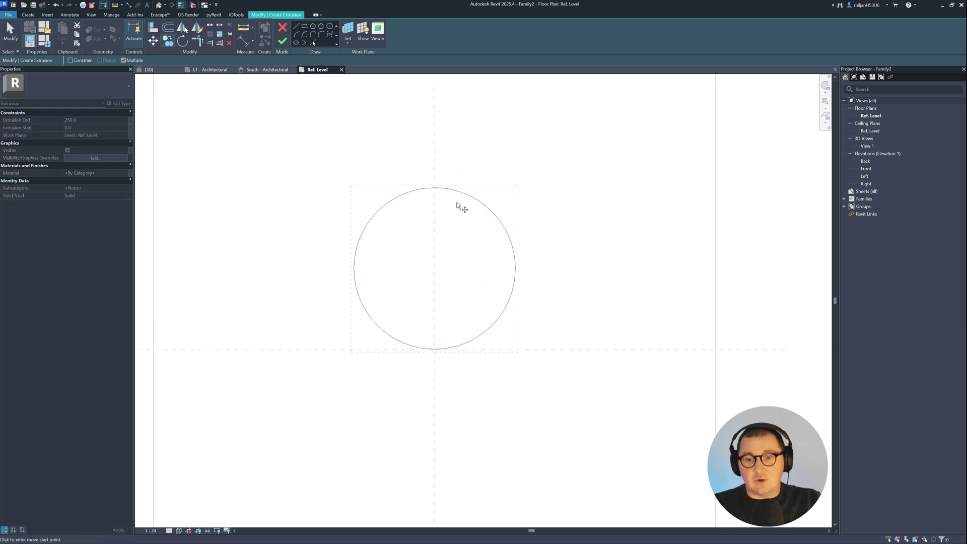
left_click(515, 268)
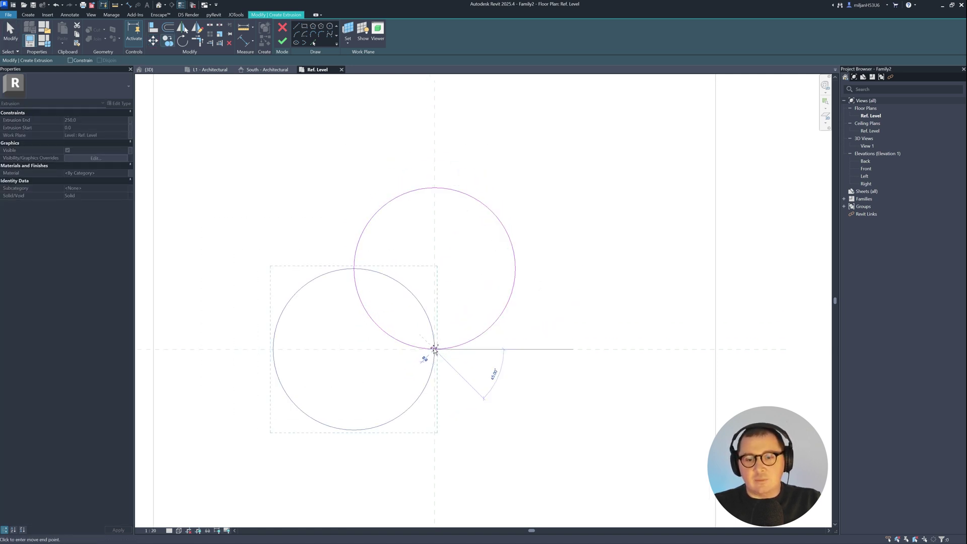
Step: Trim the two overlapping circles to each other, keeping the large outer arc and the concave lower-left arc
left_click(212, 29)
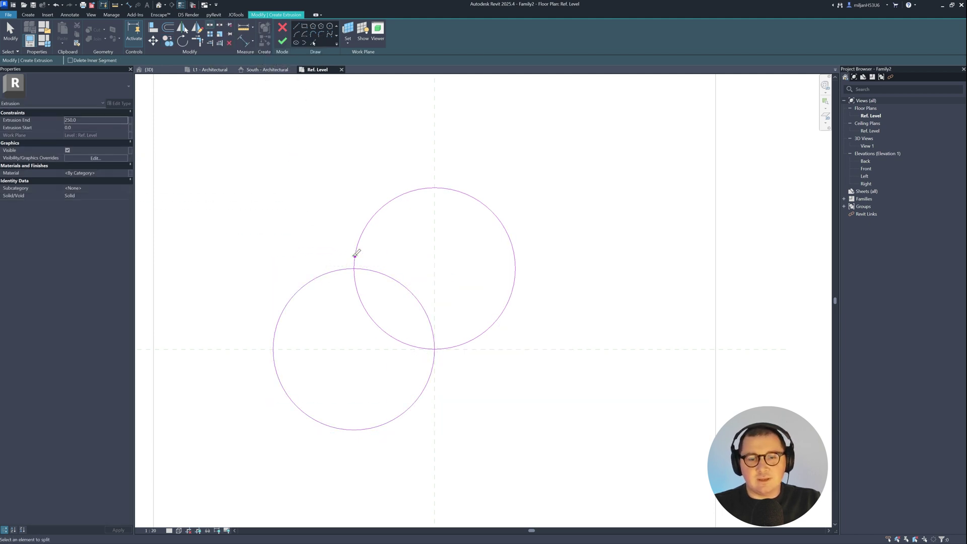
left_click(197, 41)
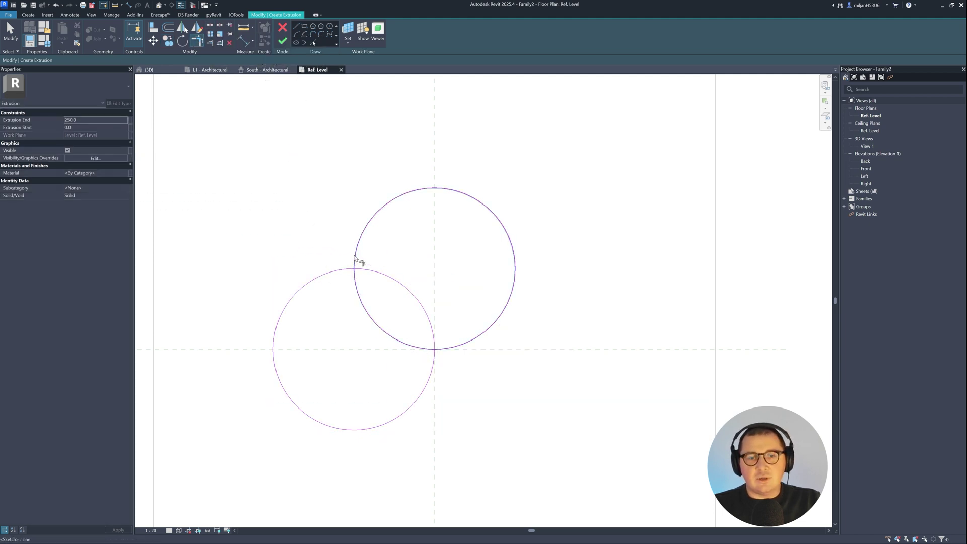
left_click(437, 333)
left_click(448, 347)
left_click(371, 273)
left_click(355, 258)
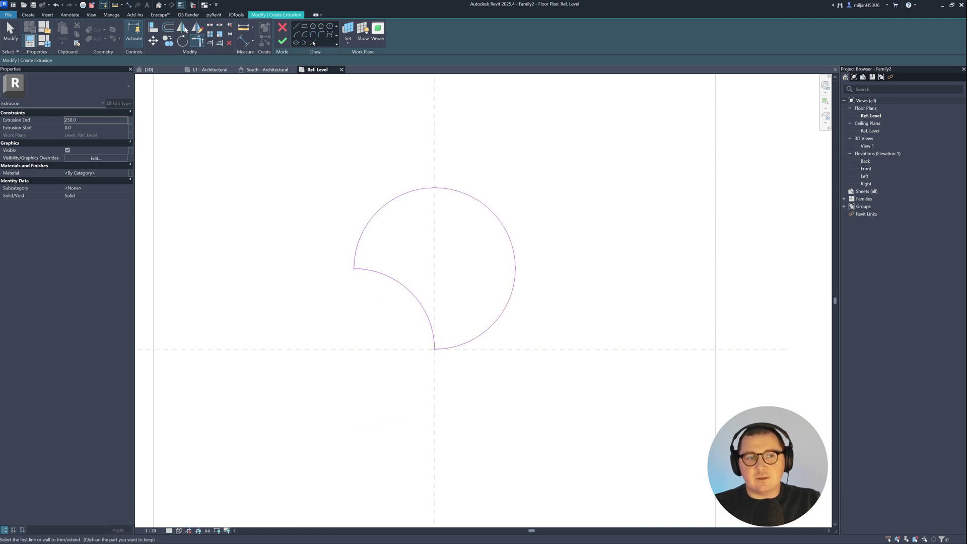
key("Escape")
Step: Mirror the concave arc about the vertical reference plane and trim the outer arc to it, closing the fan-shaped profile
left_click(372, 273)
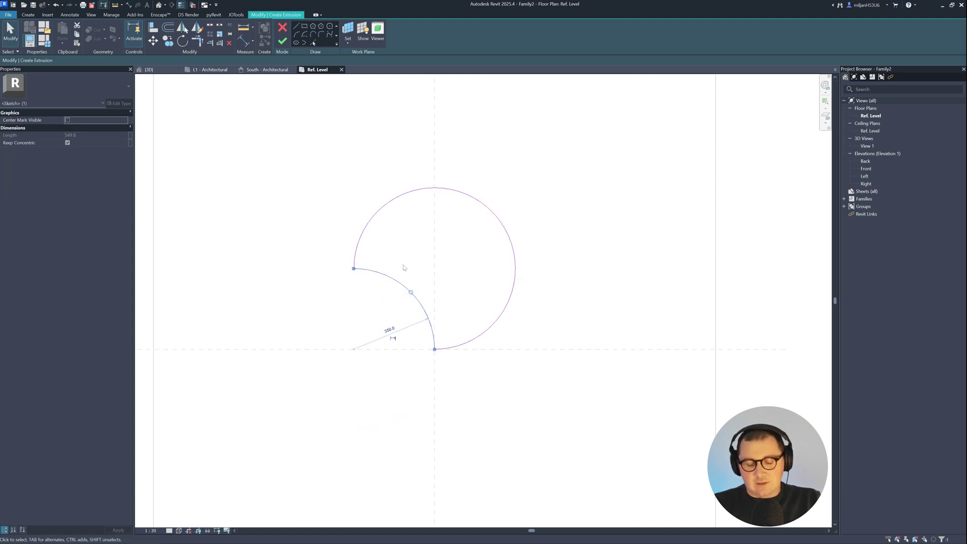
left_click(182, 27)
left_click(434, 271)
key("t")
key("r")
left_click(507, 274)
left_click(516, 261)
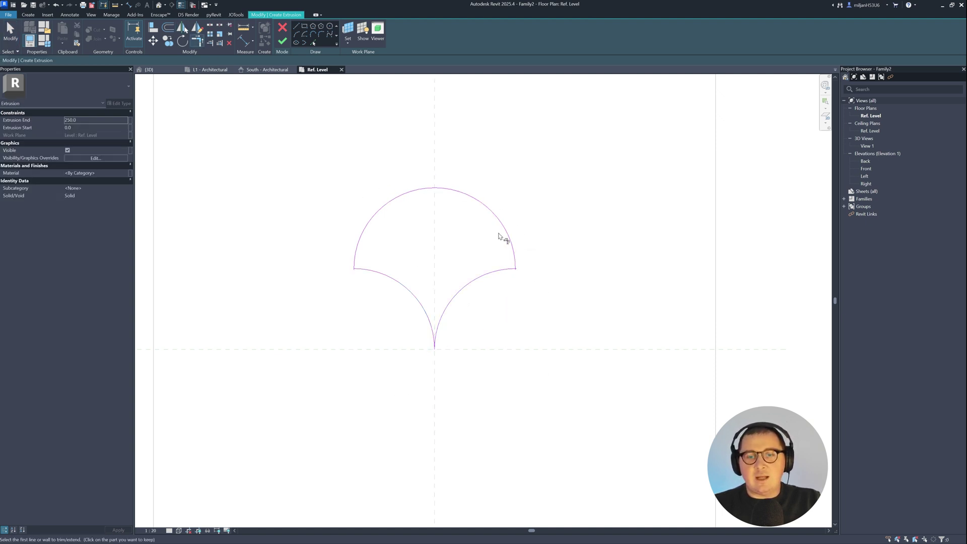
Step: Finish the fan-shaped extrusion with a depth of 250 mm and open the default 3D view
scroll(496, 242, "up", 1)
left_click(283, 41)
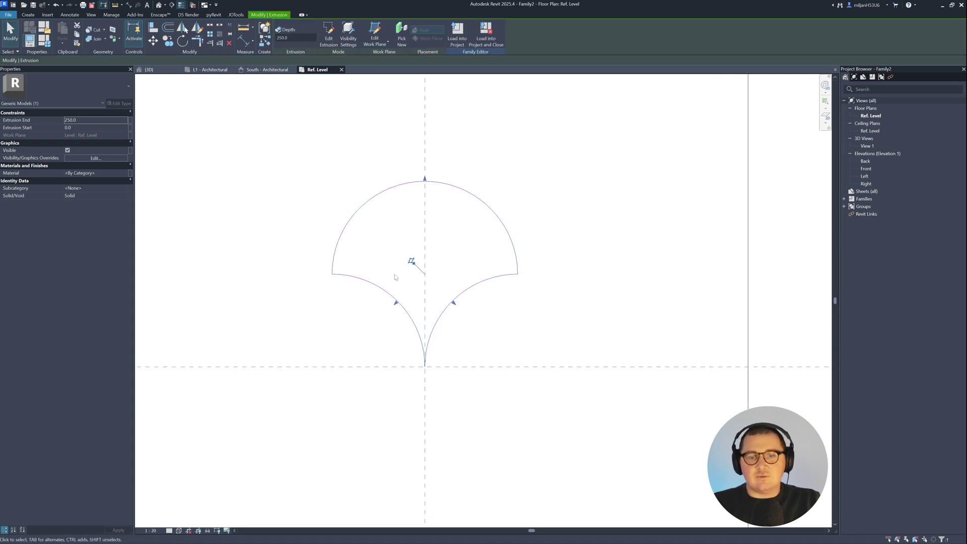
left_click(166, 7)
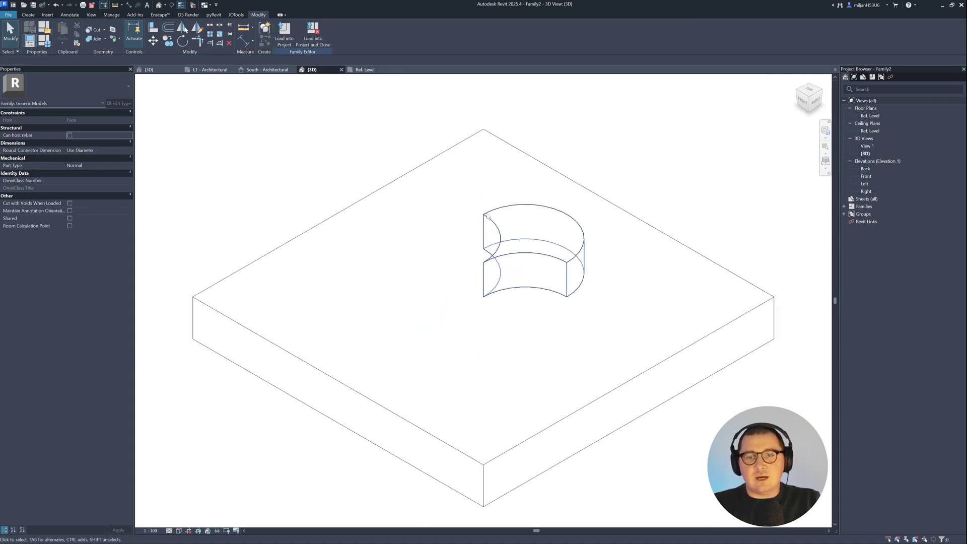
Step: Set the extrusion end of the fan-shaped solid to 150 mm and view the panel from another angle
left_click(498, 222)
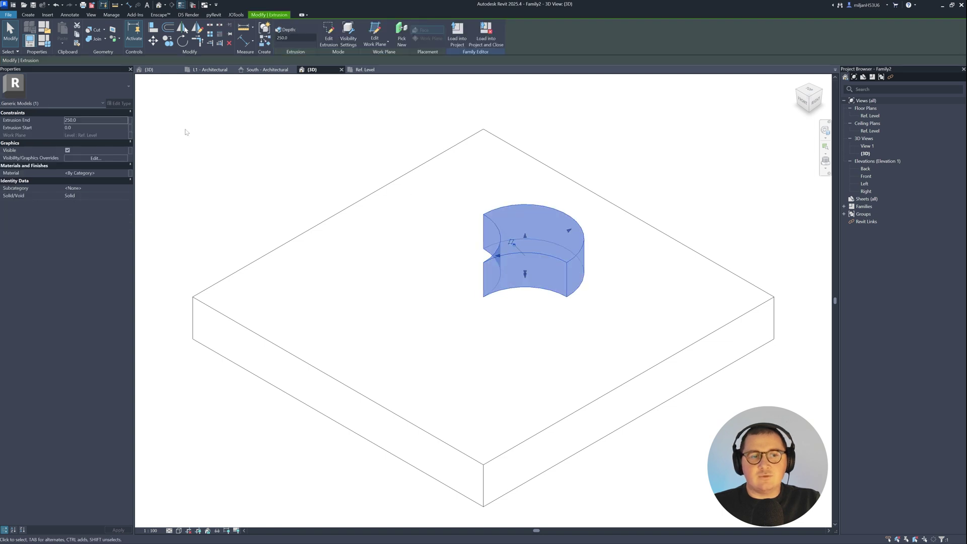
left_click(91, 121)
type("150")
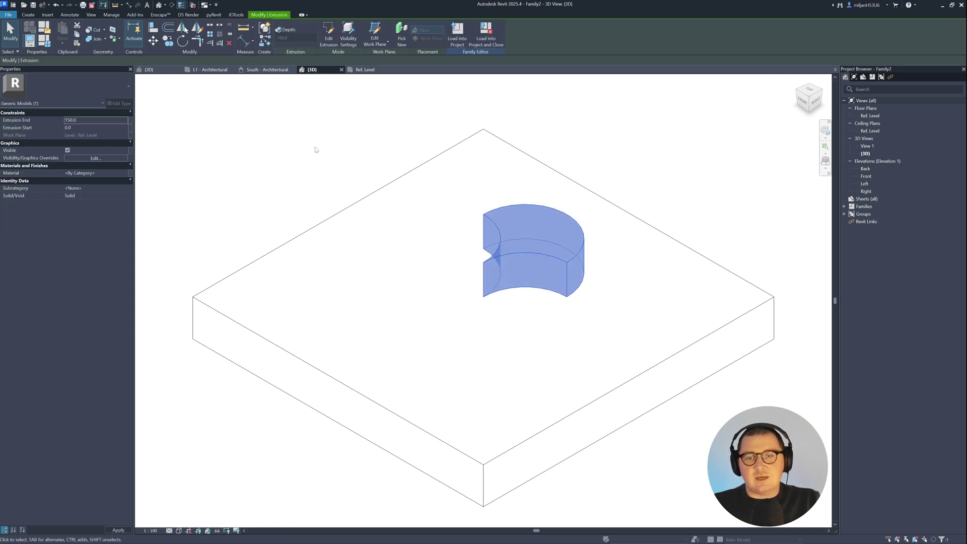
key("Return")
left_click(256, 176)
middle_click_drag(257, 186, 423, 302, "shift")
scroll(455, 226, "up", 3)
middle_click_drag(451, 223, 453, 265, "shift")
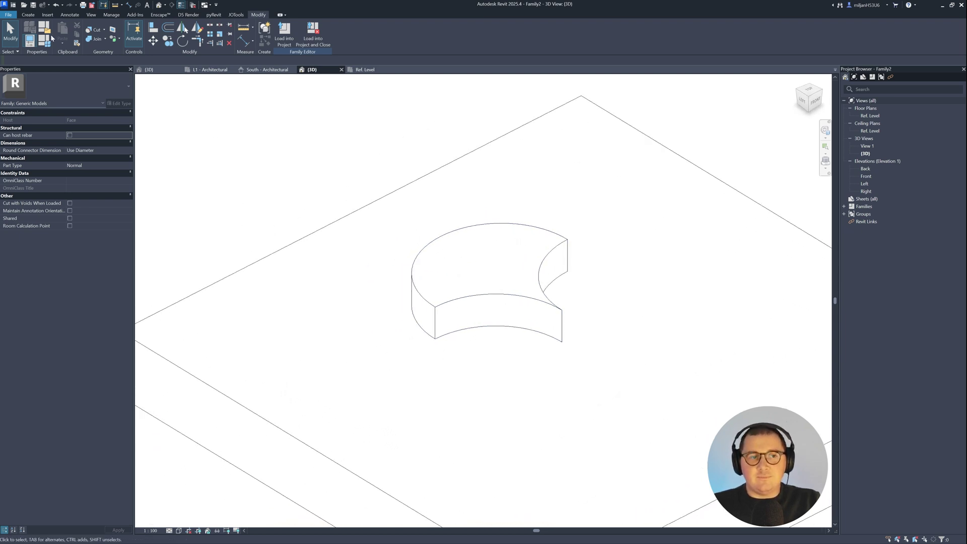
Step: Save the family as 0119_Module Interior Panel 01
left_click(10, 15)
mouse_move(21, 111)
left_click(94, 106)
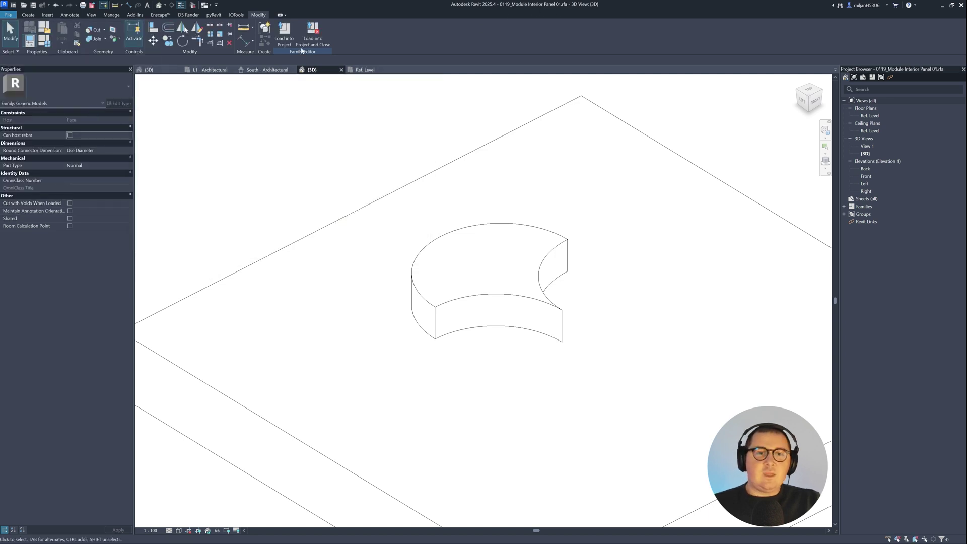
Step: Load the panel family into the project and place one instance on the wall face in the South elevation
left_click(285, 35)
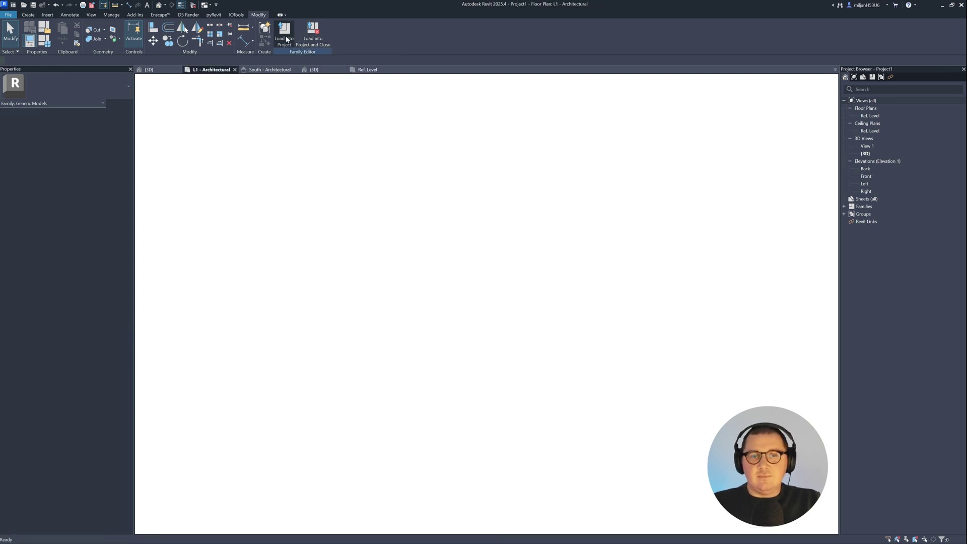
left_click(261, 71)
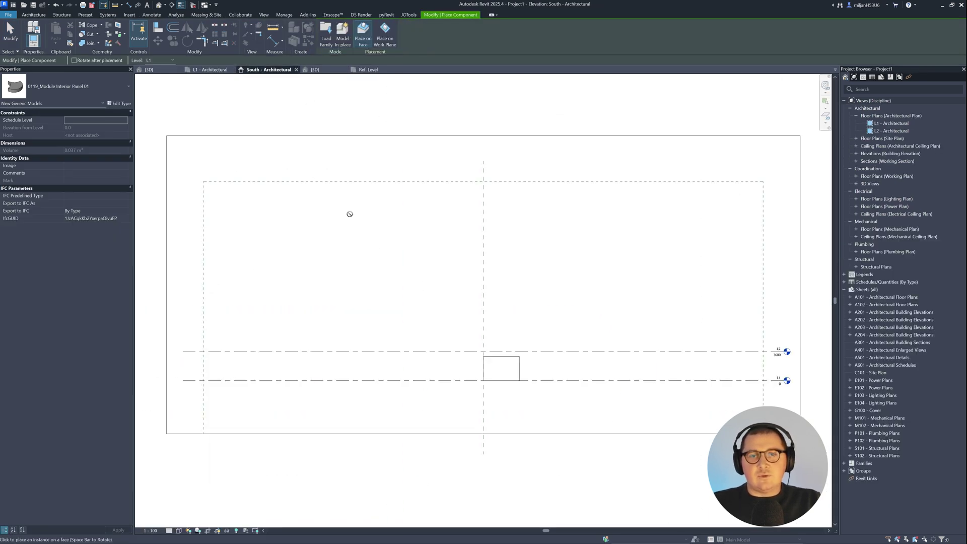
scroll(504, 361, "up", 3)
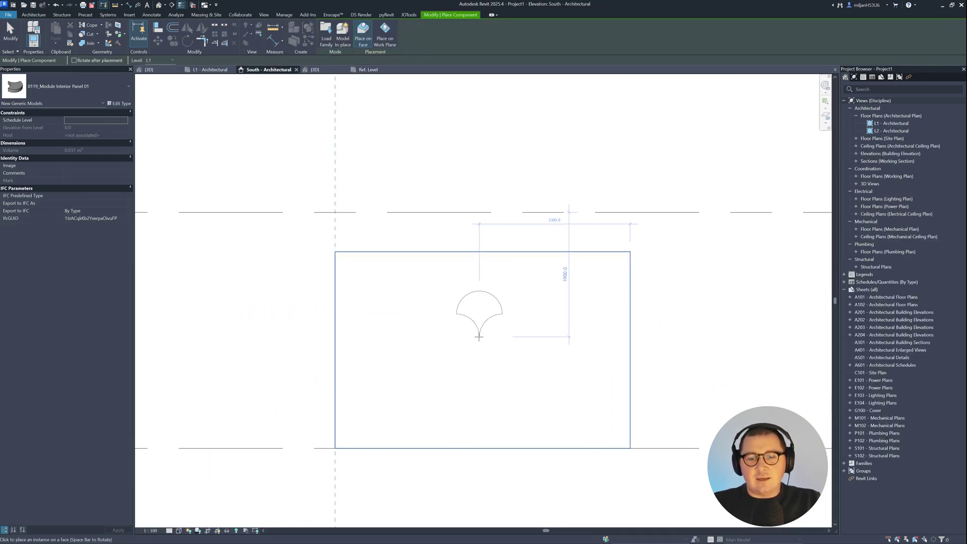
left_click(443, 335)
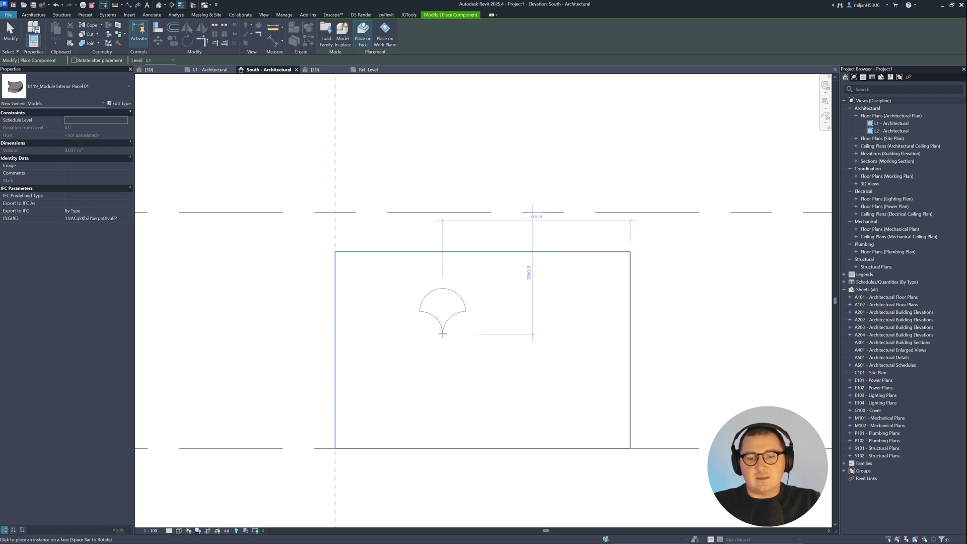
left_click(16, 44)
Step: Examine the placed panel's pointed lower tip and compare its shape with the reference photo
scroll(397, 319, "up", 5)
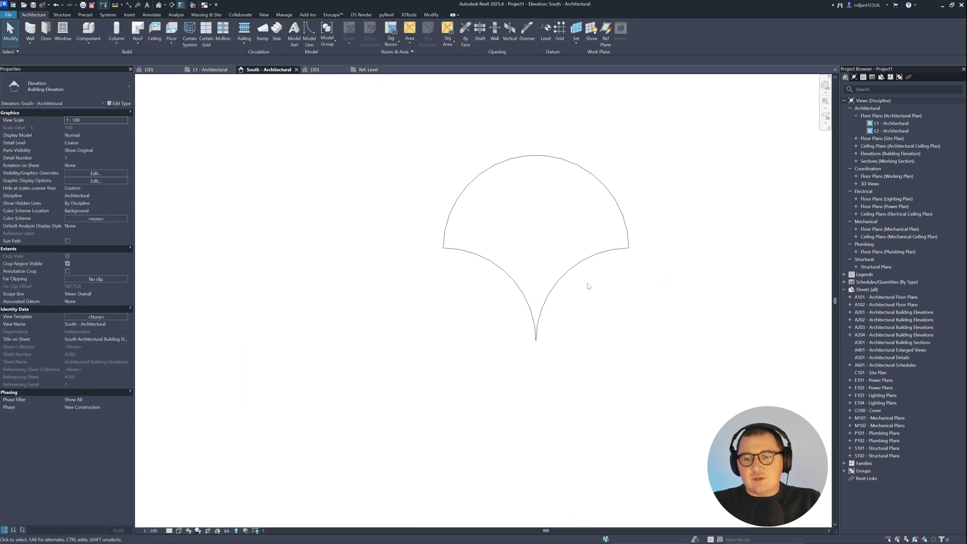
scroll(537, 327, "up", 4)
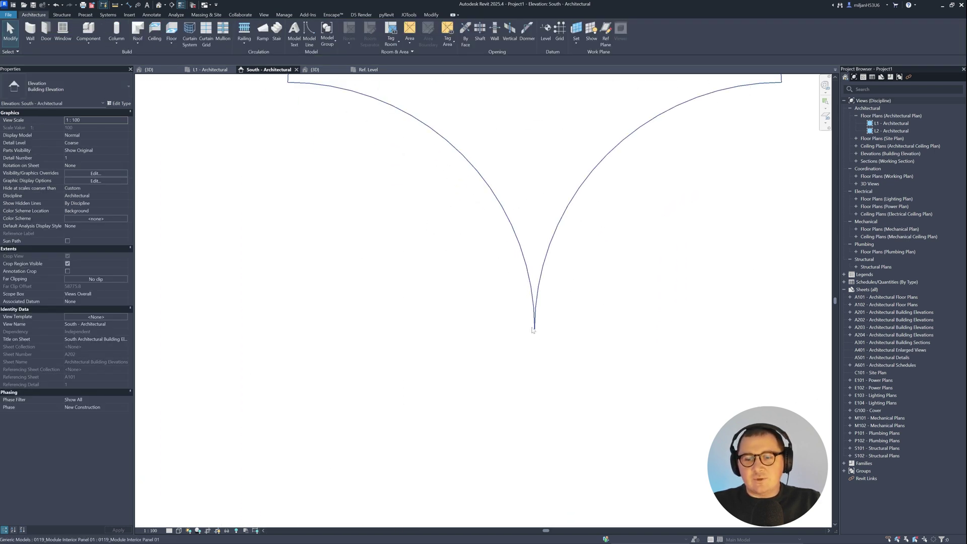
scroll(533, 330, "down", 5)
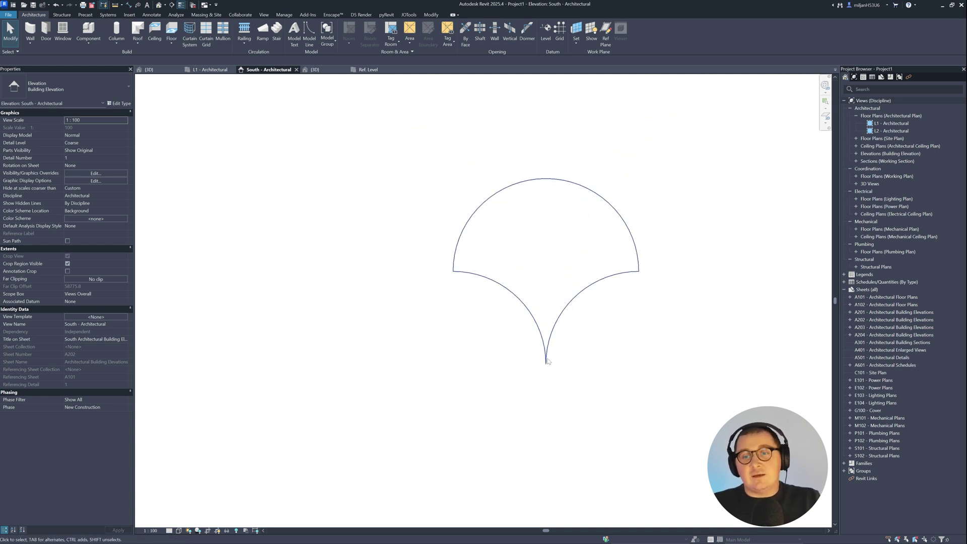
middle_click_drag(554, 364, 653, 360)
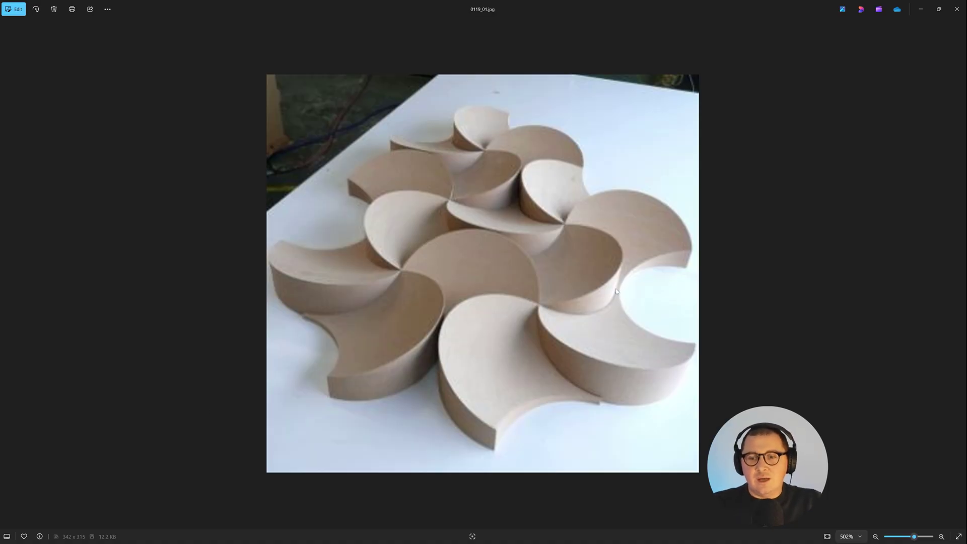
left_click(919, 13)
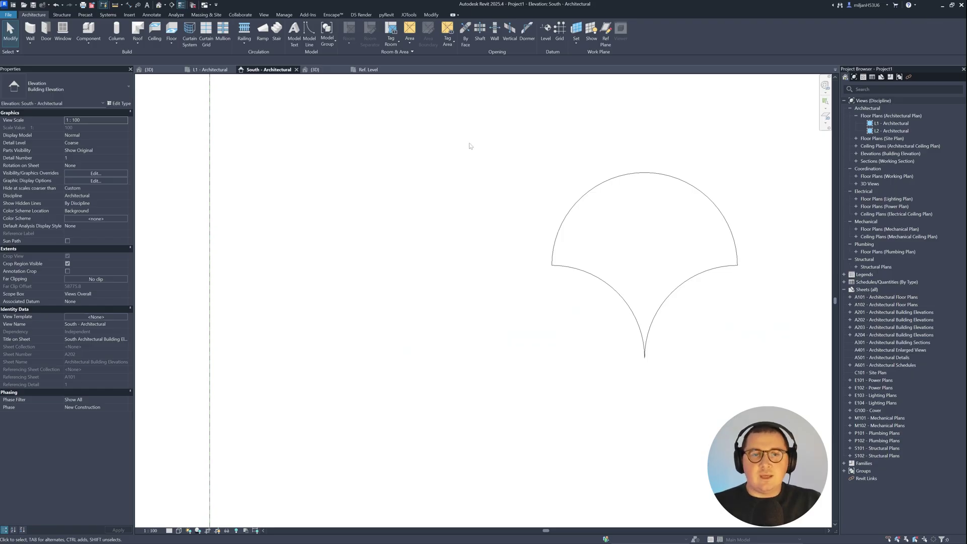
Step: Edit the extrusion's sketch in the family's Ref. Level view and delete the outer arc and the right concave arc
left_click(368, 71)
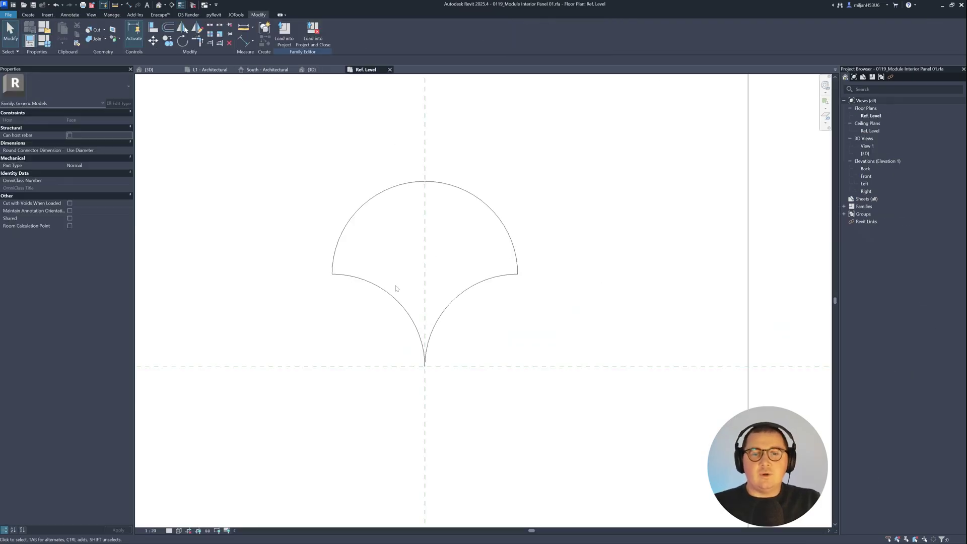
left_click(386, 291)
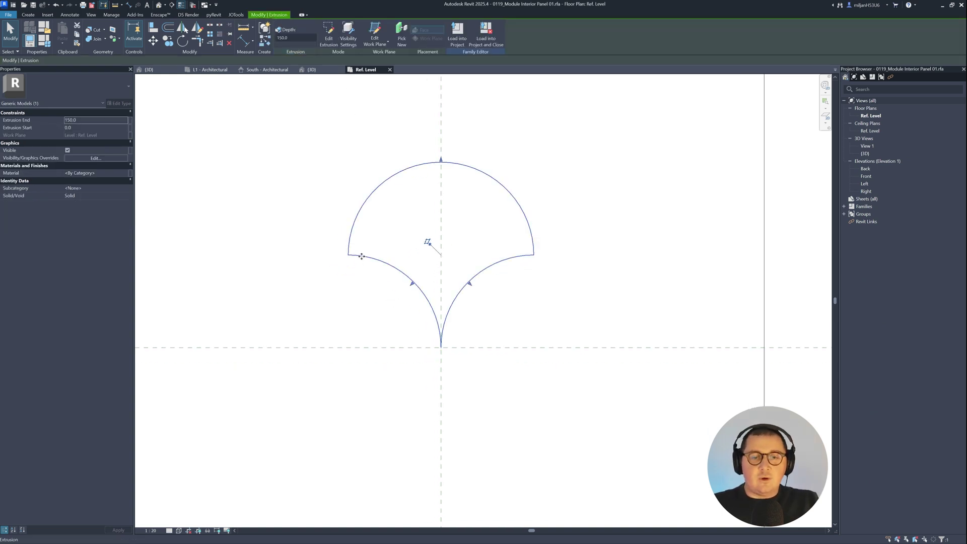
left_click(332, 38)
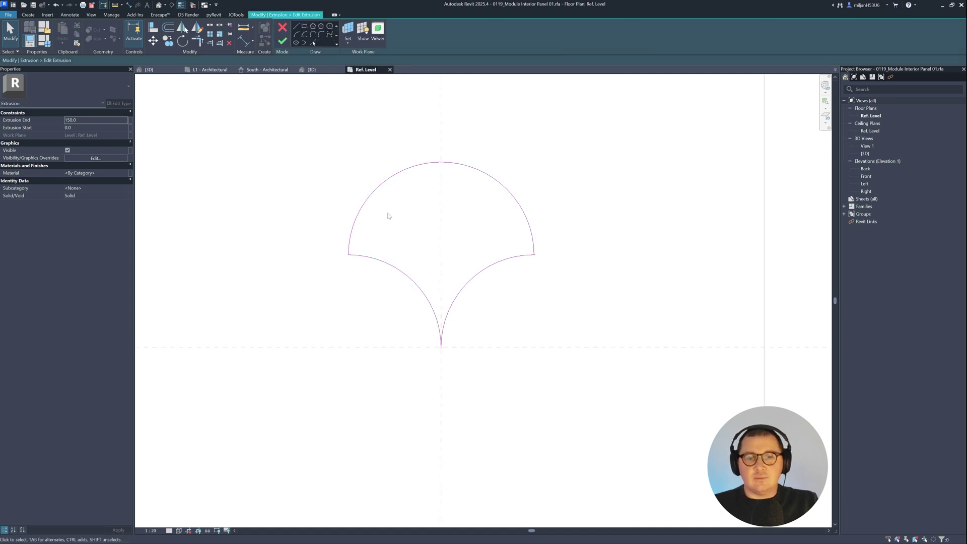
left_click(375, 189)
key("Delete")
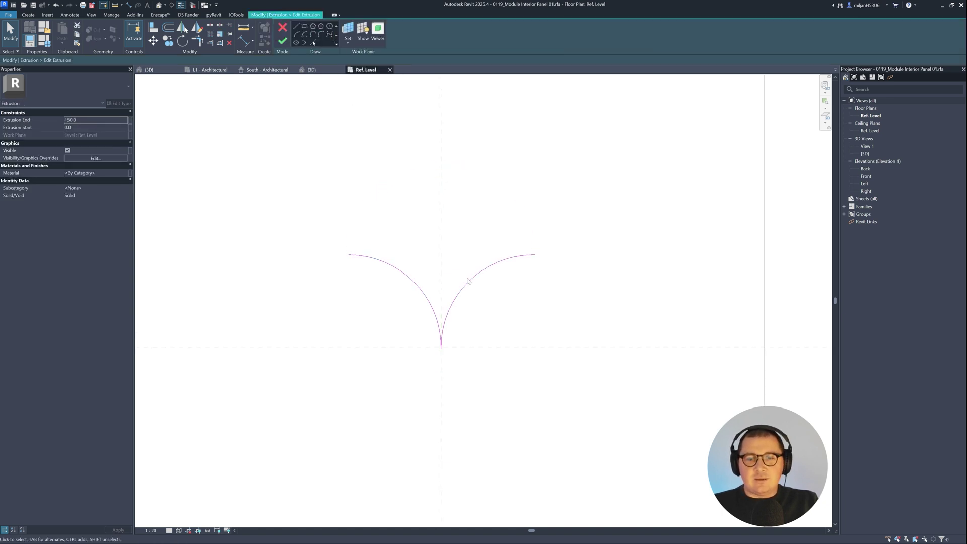
left_click(468, 282)
key("Delete")
Step: Move the remaining left concave arc slightly to the left of the vertical reference plane
left_click(401, 271)
scroll(393, 298, "up", 2)
scroll(393, 297, "up", 1)
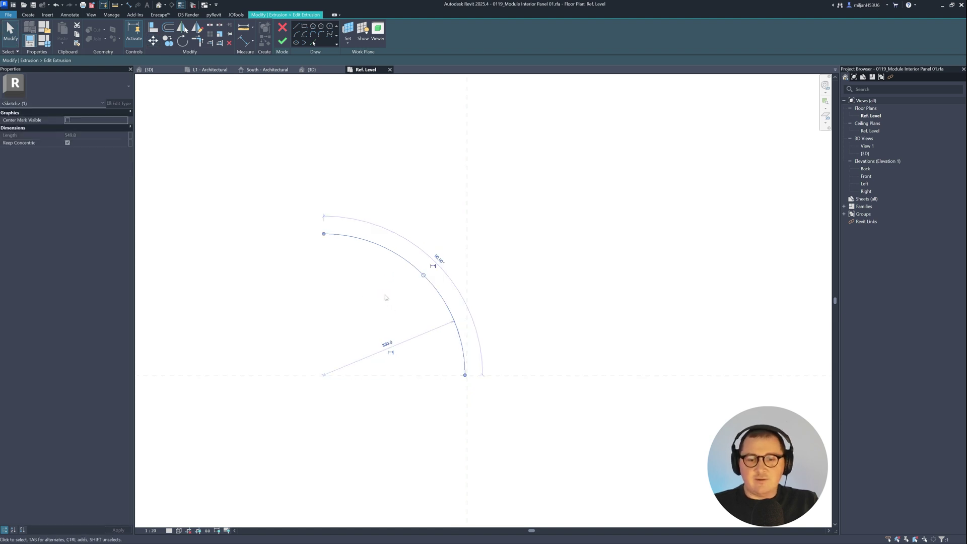
scroll(461, 412, "up", 3)
left_click(281, 95)
Step: Draw chained lines from the arc's lower end: 10 mm down, across the vertical reference plane, and back up to the horizontal plane
left_click(296, 27)
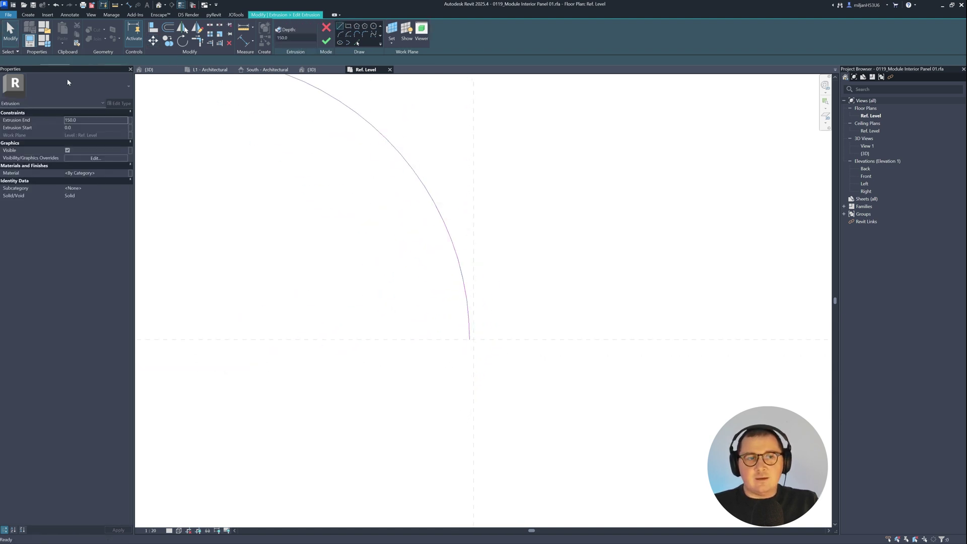
left_click(14, 61)
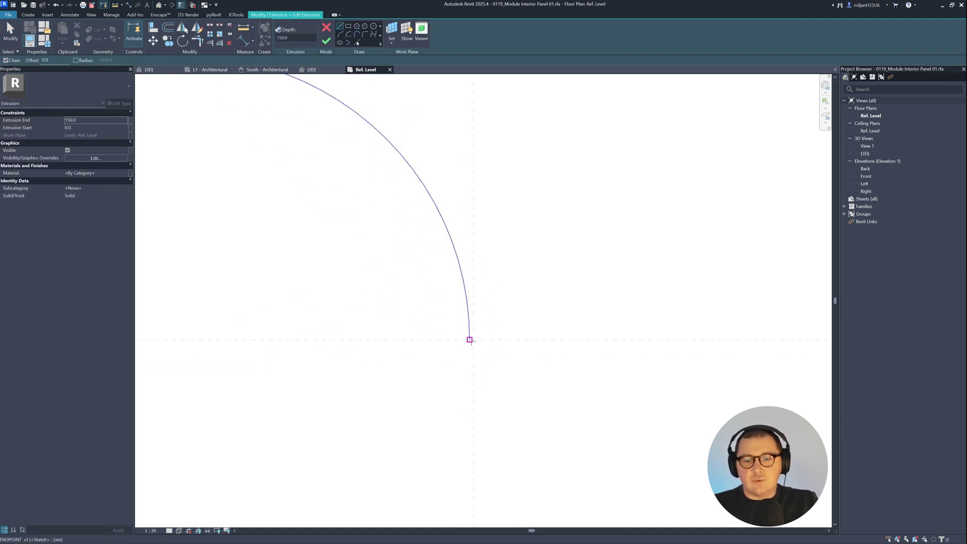
left_click(469, 339)
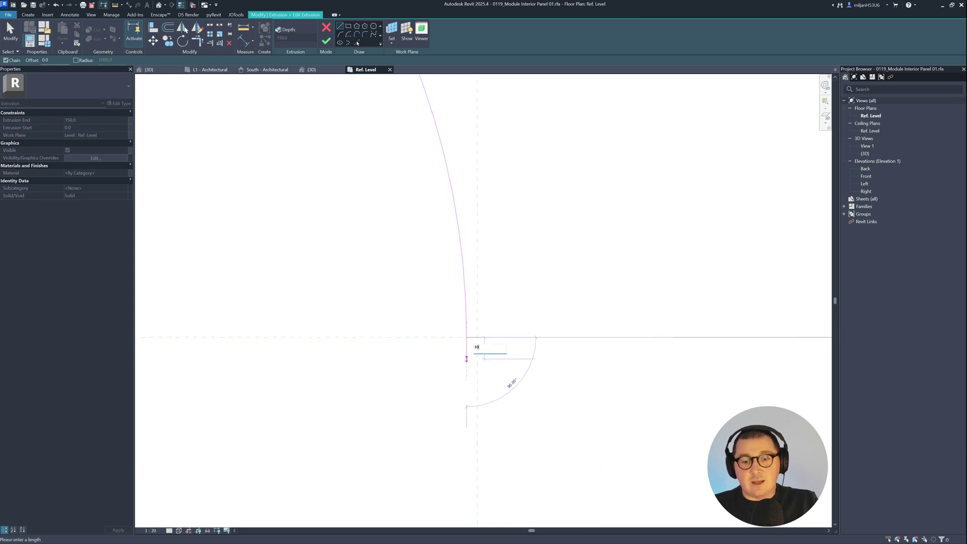
left_click(467, 359)
type("10")
key("Return")
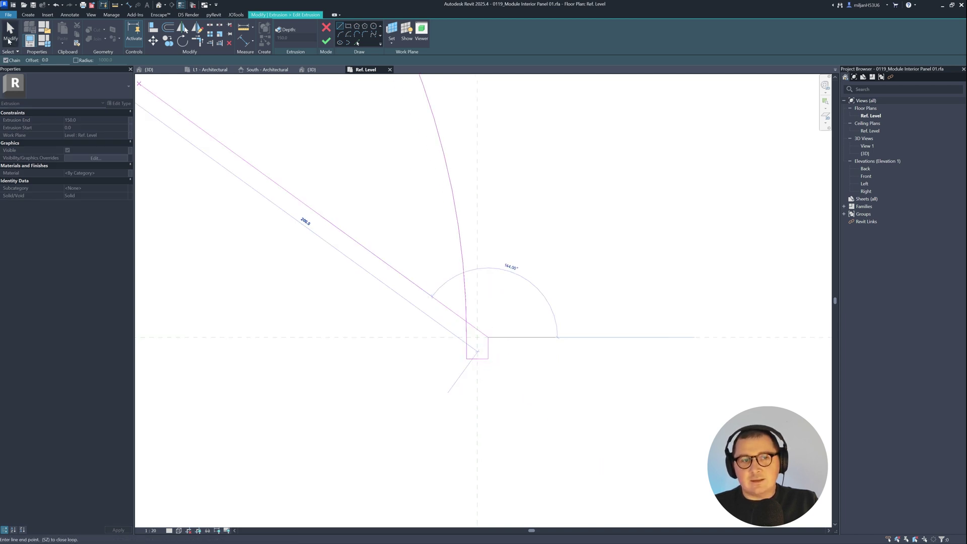
key("Escape")
key("Escape")
Step: Mirror the left concave arc about the vertical reference plane
left_click(450, 195)
key("m")
key("m")
left_click(478, 213)
scroll(476, 339, "down", 3)
left_click(569, 274)
scroll(569, 274, "down", 2)
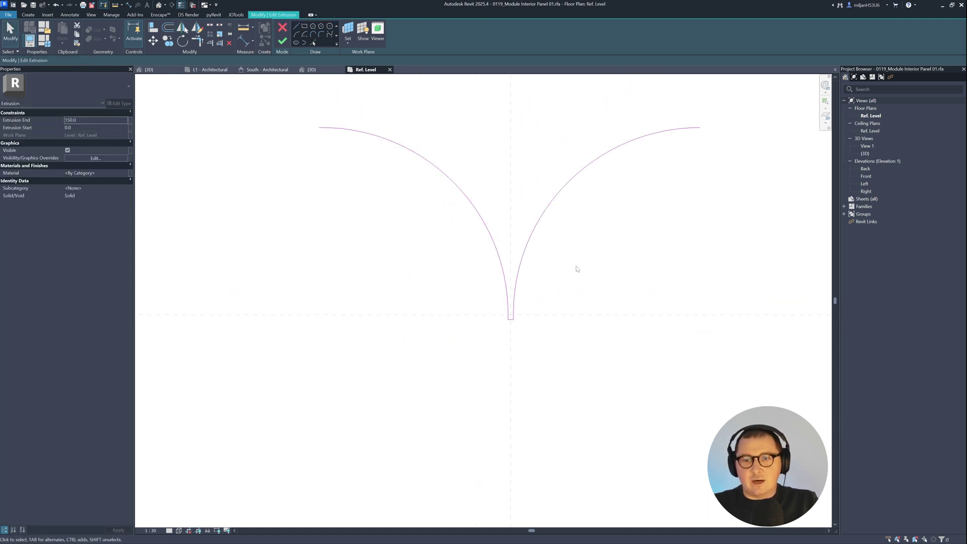
middle_click_drag(466, 222, 451, 281)
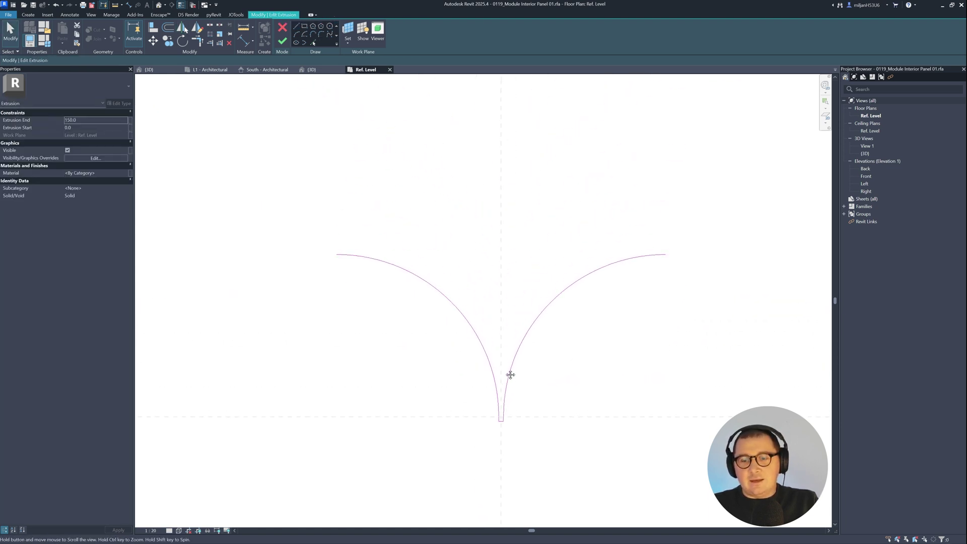
scroll(512, 428, "up", 2)
scroll(525, 392, "down", 2)
scroll(524, 389, "down", 1)
scroll(524, 388, "up", 3)
scroll(527, 377, "down", 2)
scroll(516, 389, "down", 1)
scroll(383, 259, "down", 2)
middle_click_drag(383, 258, 356, 288)
scroll(395, 292, "up", 1)
scroll(368, 271, "down", 1)
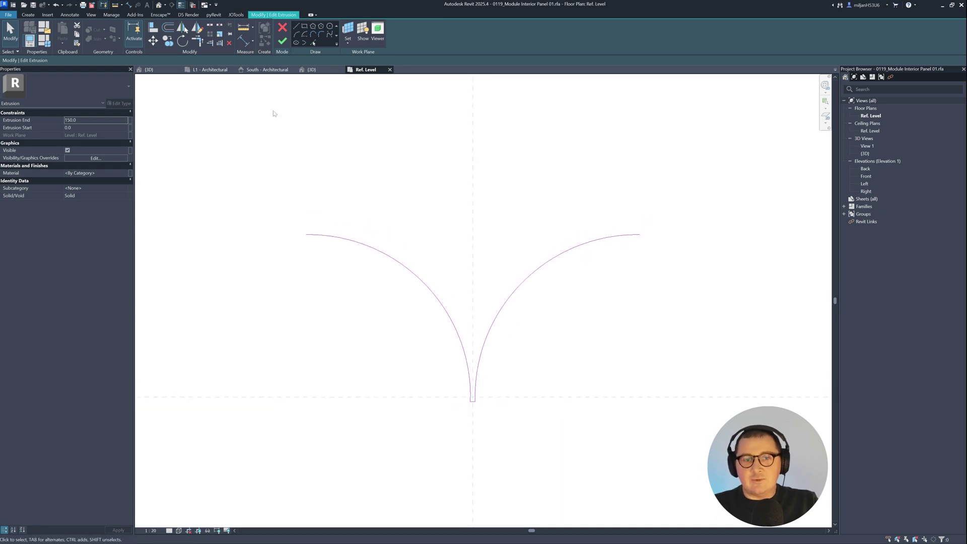
Step: Mark the outer arc and a small corner at the left arc's upper end on a screen capture, and discard it
key("Print")
mouse_move(261, 85)
left_mouse_down()
mouse_move(687, 475)
mouse_move(683, 486)
left_mouse_up()
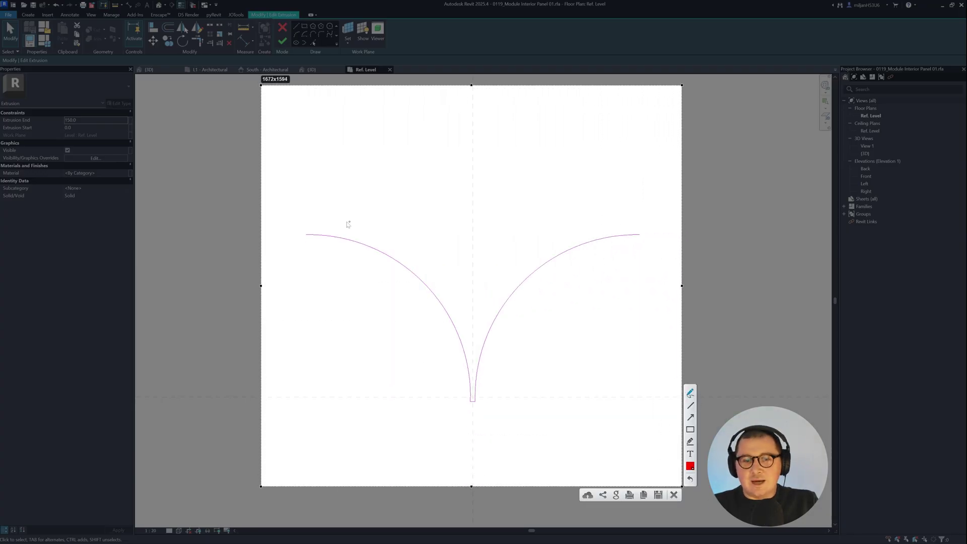
mouse_move(344, 148)
left_mouse_down()
mouse_move(352, 123)
mouse_move(432, 86)
mouse_move(469, 84)
left_mouse_up()
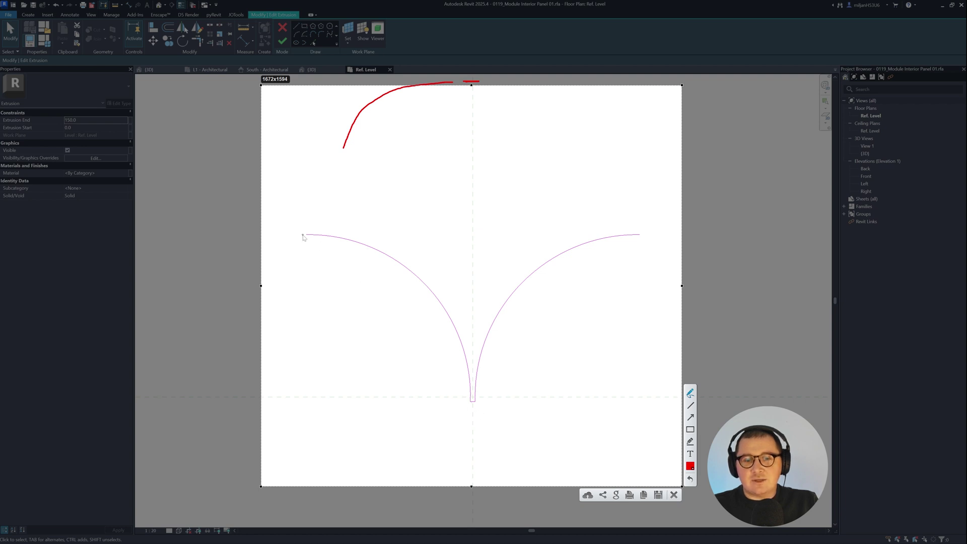
left_click_drag(301, 235, 304, 230)
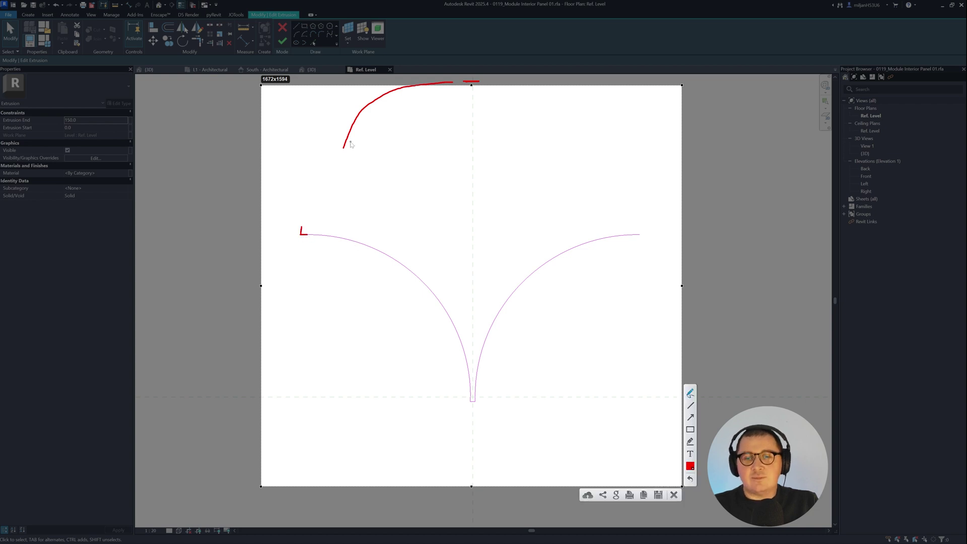
left_click(674, 495)
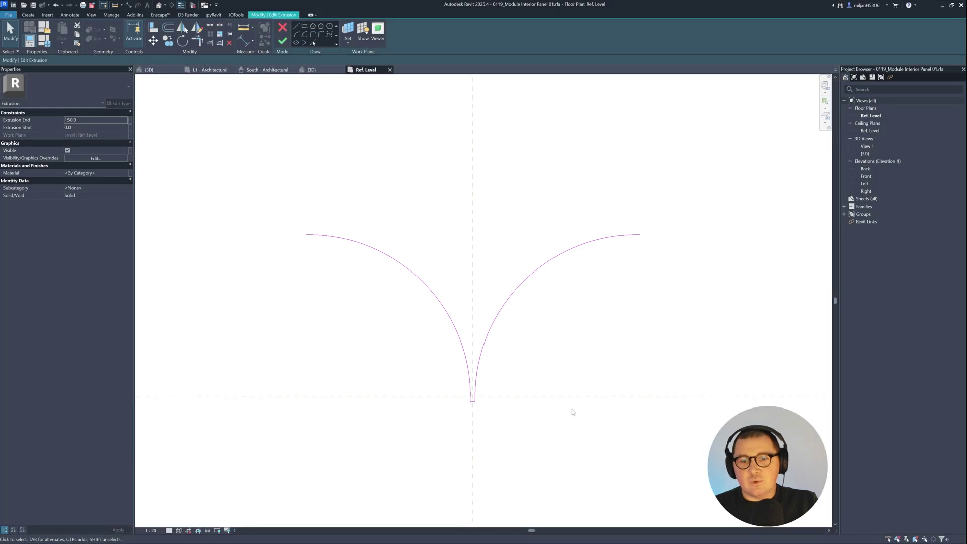
Step: Draw chained lines from the left arc's upper end, 5 mm outward and a short segment upward
left_click(296, 26)
scroll(304, 212, "up", 3)
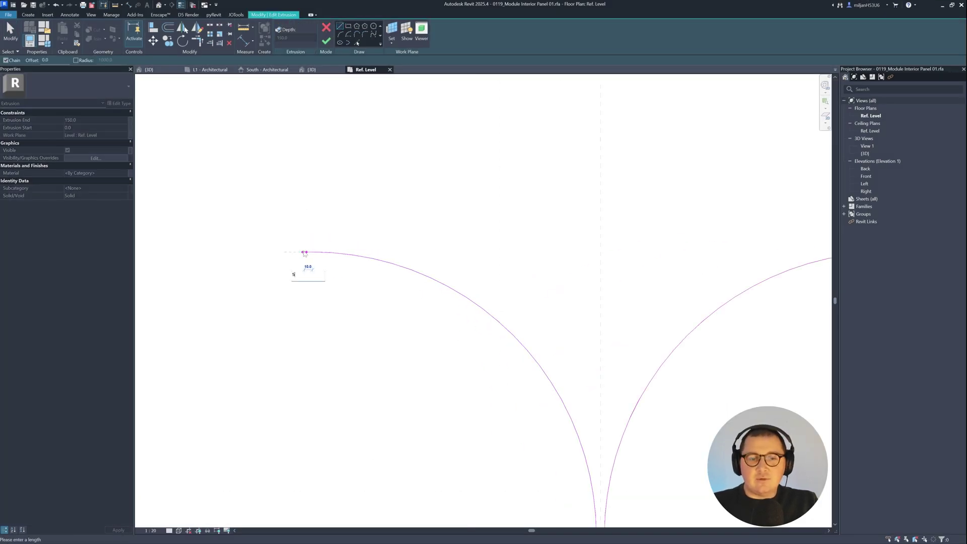
left_click(305, 252)
type("5")
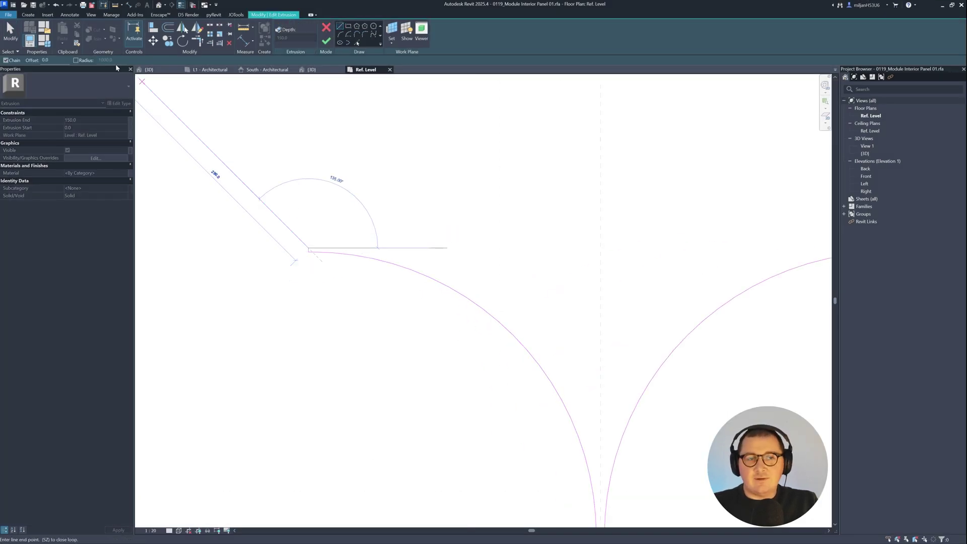
key("Escape")
key("Escape")
Step: Copy the right concave arc from its lower end to the left corner as the profile's left outer arc
scroll(409, 188, "down", 2)
left_click(568, 324)
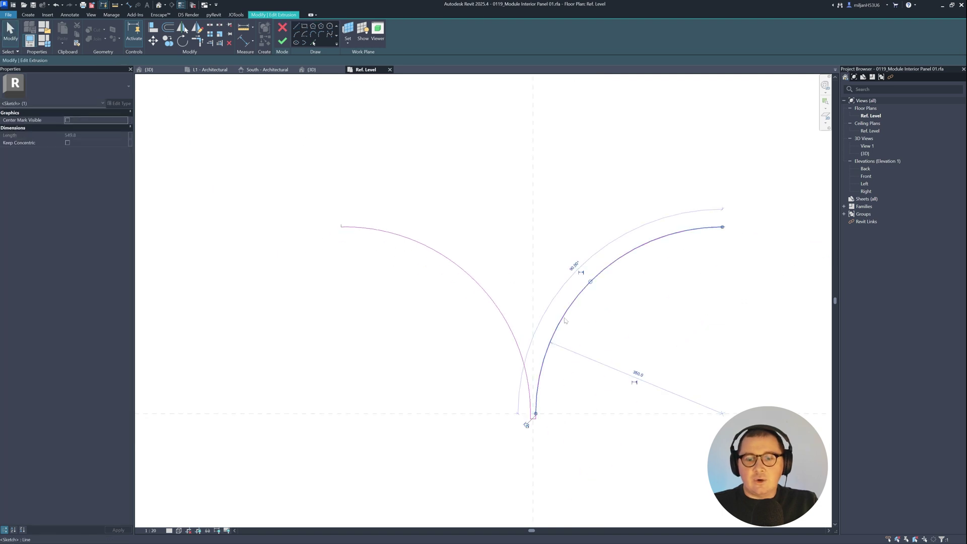
key("c")
key("o")
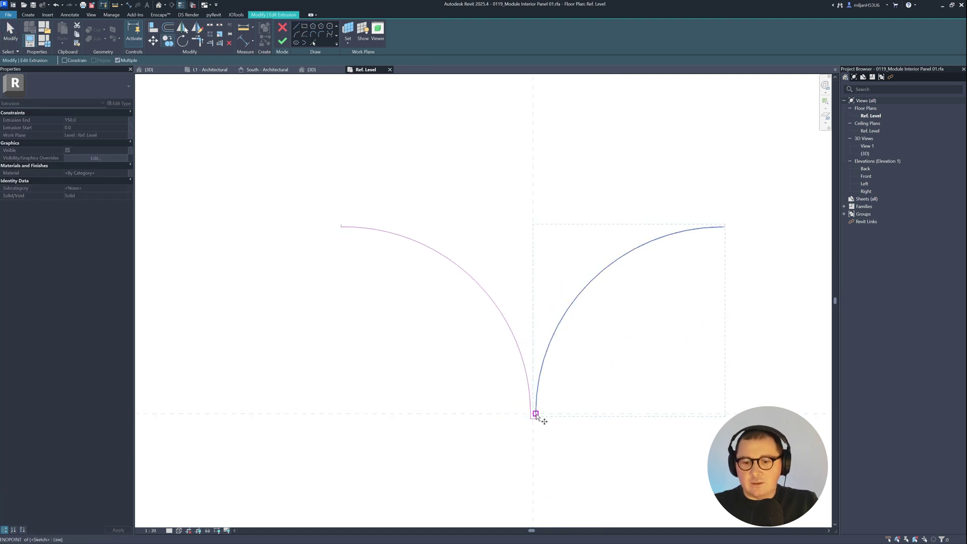
left_click(535, 414)
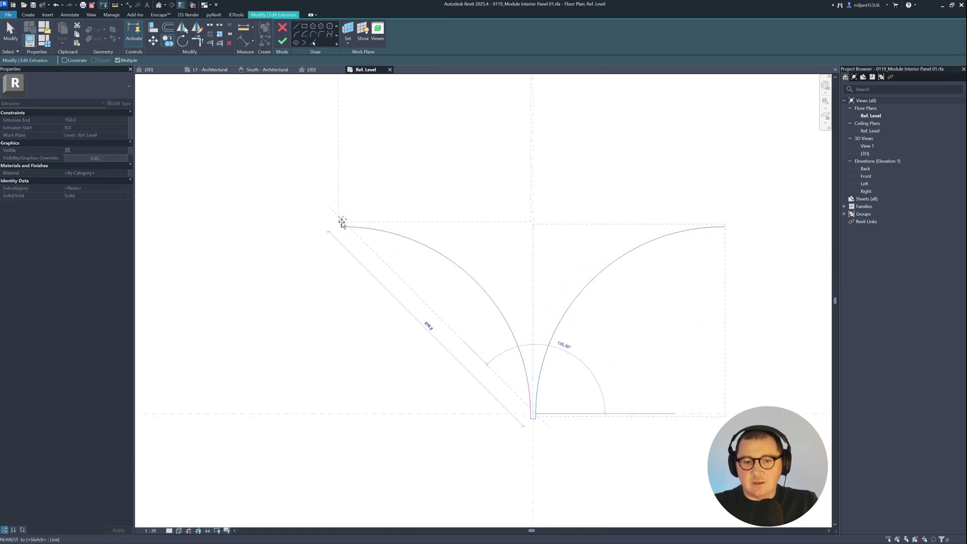
scroll(341, 224, "up", 2)
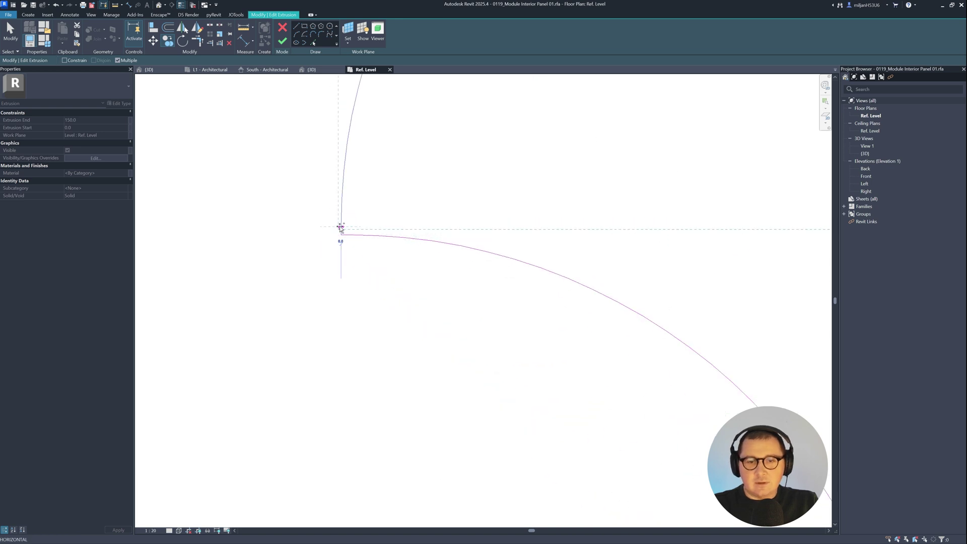
scroll(302, 215, "down", 2)
key("Escape")
key("Escape")
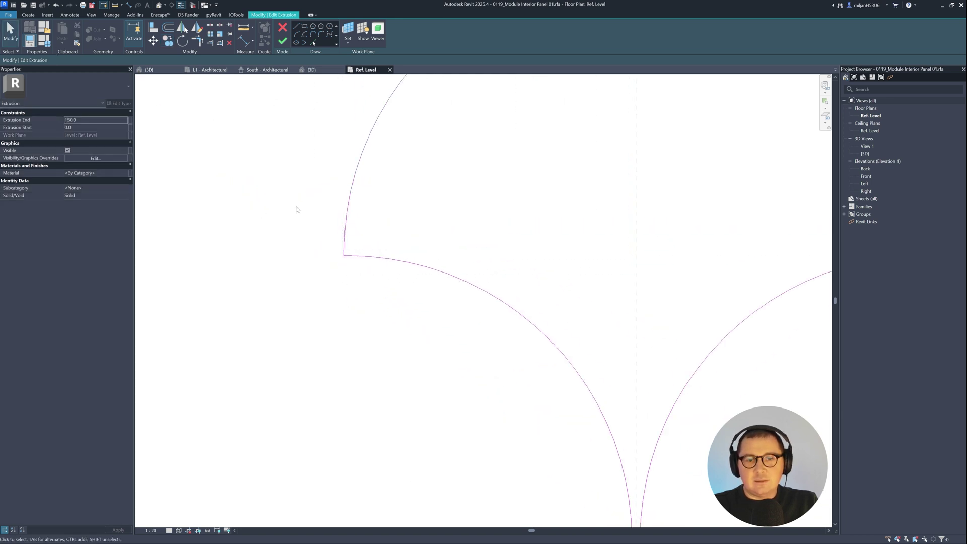
Step: Mirror the left outer arc and its small corner lines about the vertical reference plane
left_click_drag(297, 207, 370, 284)
scroll(370, 284, "down", 2)
left_click(359, 230, "ctrl")
key("m")
key("m")
left_click(524, 181)
left_click(511, 164)
Step: Measure the gap between the upper ends of the outer arcs and examine the profile's left corner
scroll(537, 99, "up", 4)
scroll(537, 99, "up", 2)
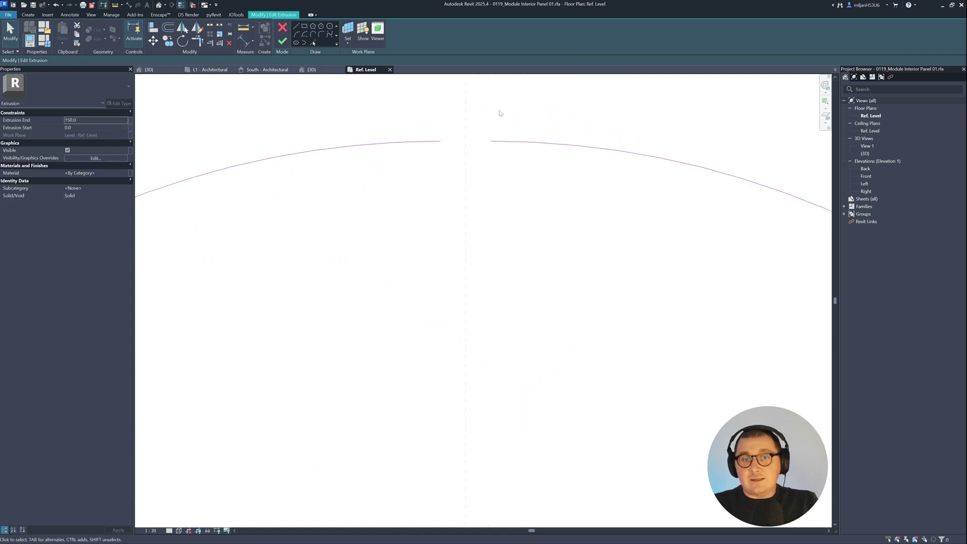
left_click(250, 28)
left_click(441, 141)
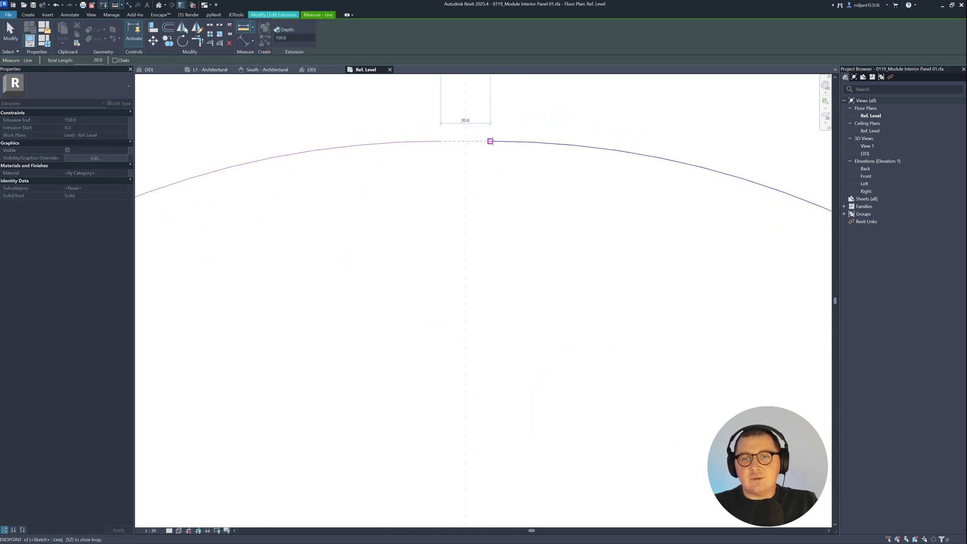
scroll(471, 141, "down", 5)
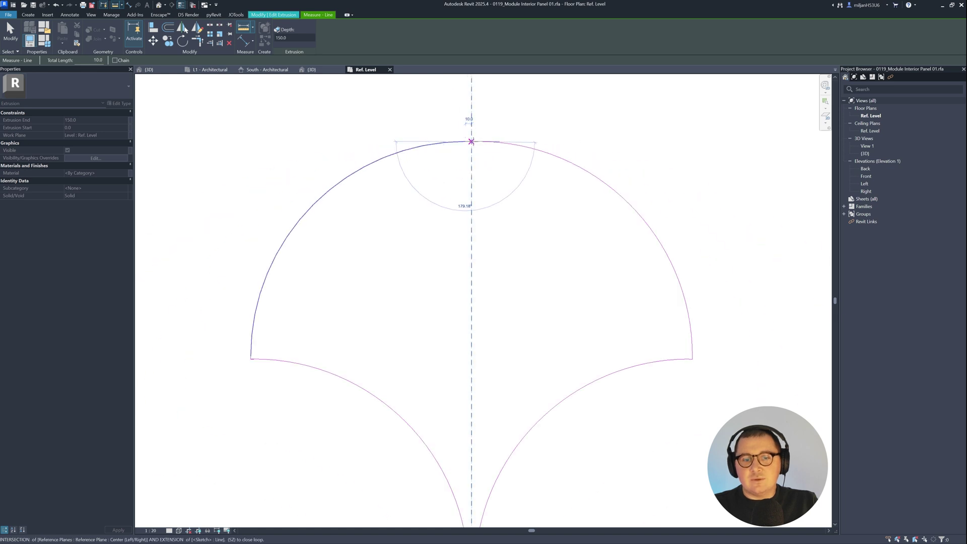
left_click(13, 42)
middle_click_drag(435, 419, 409, 341)
scroll(240, 278, "up", 5)
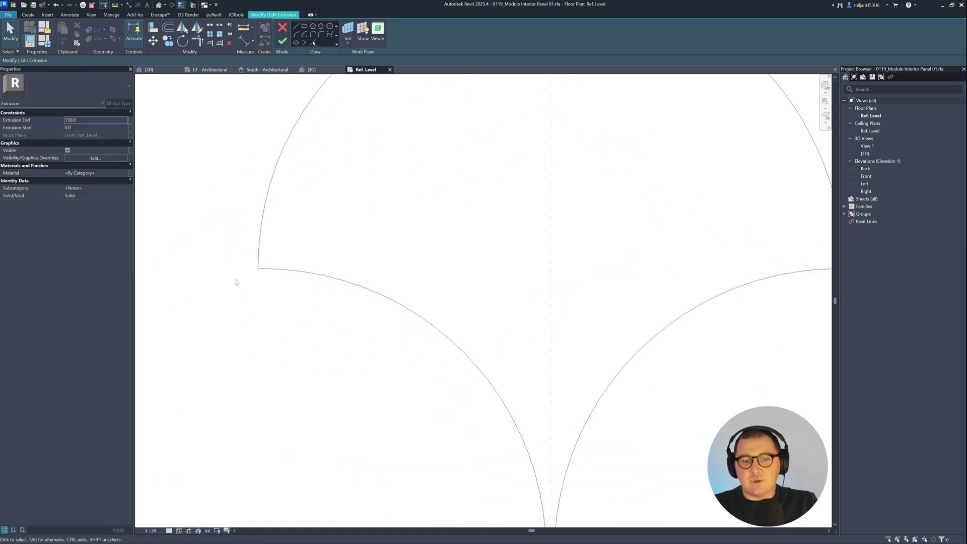
left_click(267, 266)
scroll(267, 266, "up", 3)
left_click(259, 270)
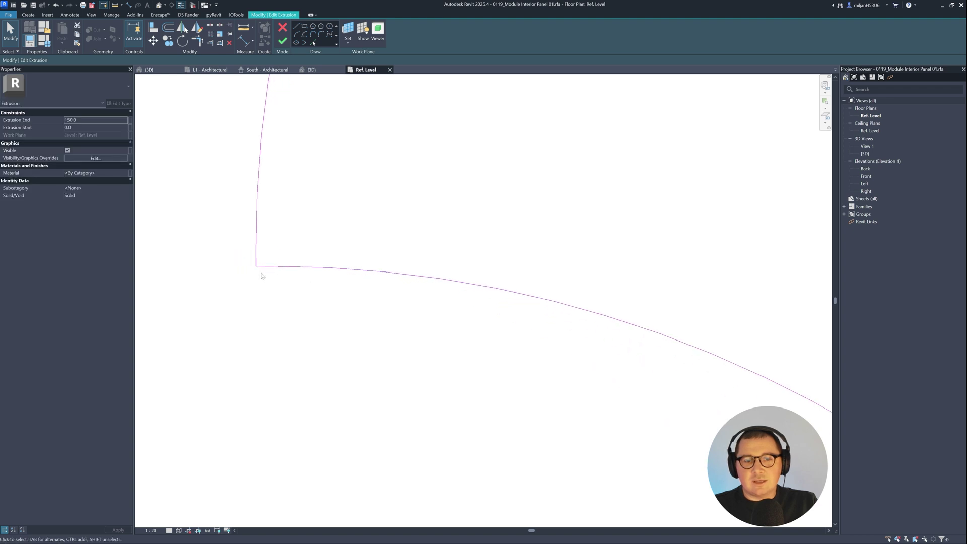
scroll(272, 292, "down", 5)
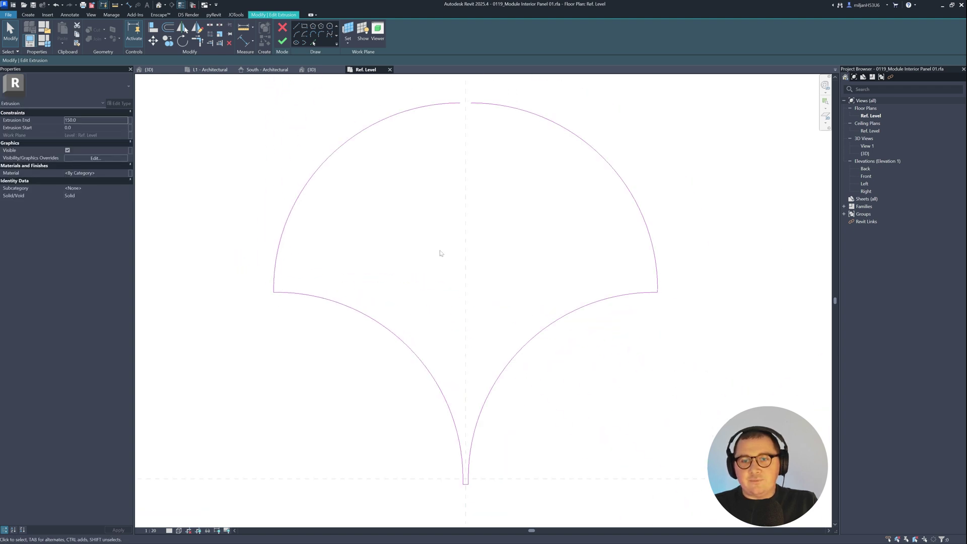
Step: Close the top of the profile with a 20 mm straight line between the upper ends of the two outer arcs
left_click(296, 26)
scroll(451, 83, "up", 3)
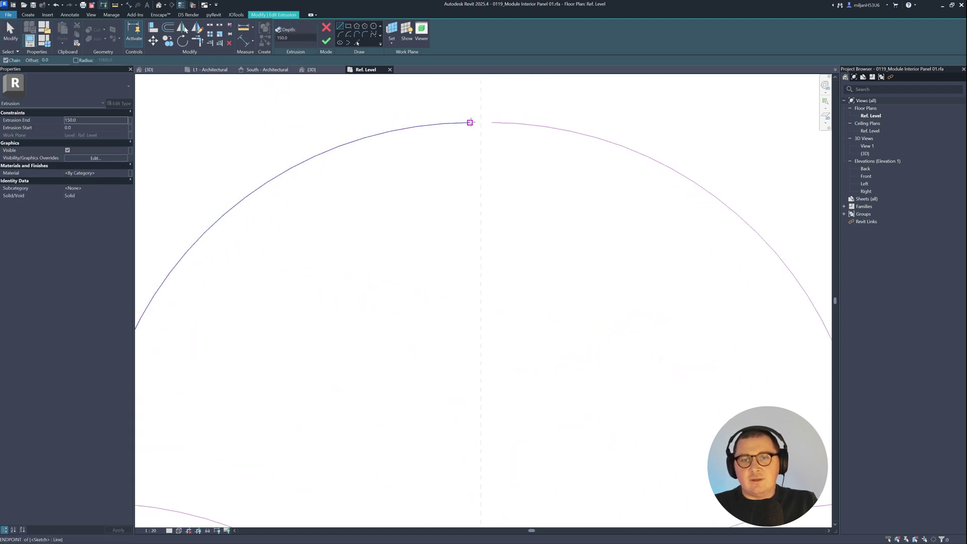
left_click(469, 123)
left_click(492, 122)
key("Escape")
scroll(492, 123, "down", 6)
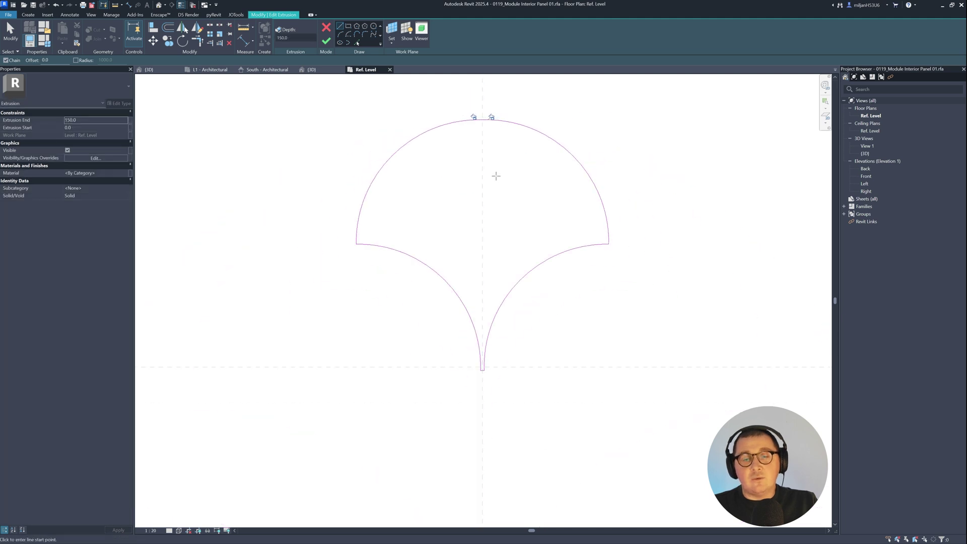
Step: Check the narrow lower end of the closed profile and finish the extrusion sketch
scroll(508, 374, "up", 3)
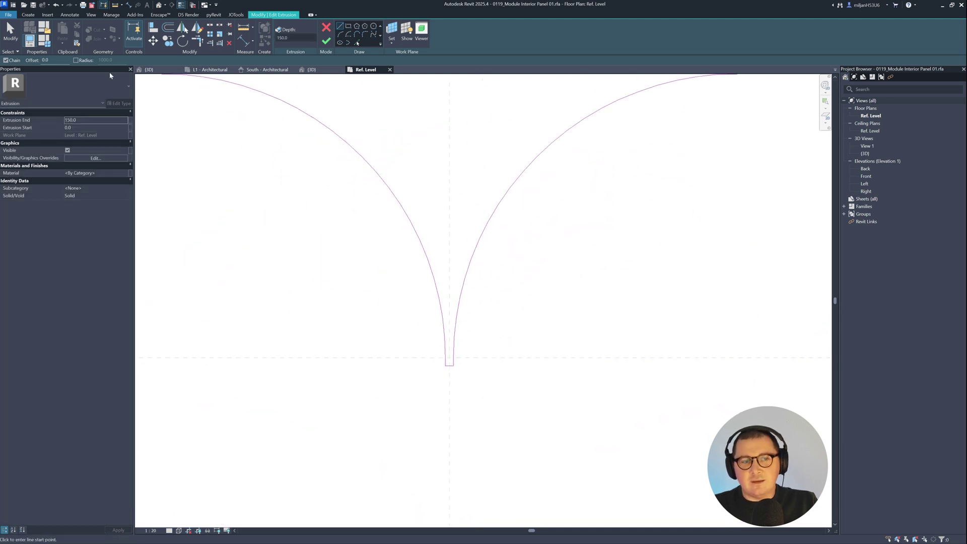
left_click(10, 33)
scroll(450, 362, "up", 2)
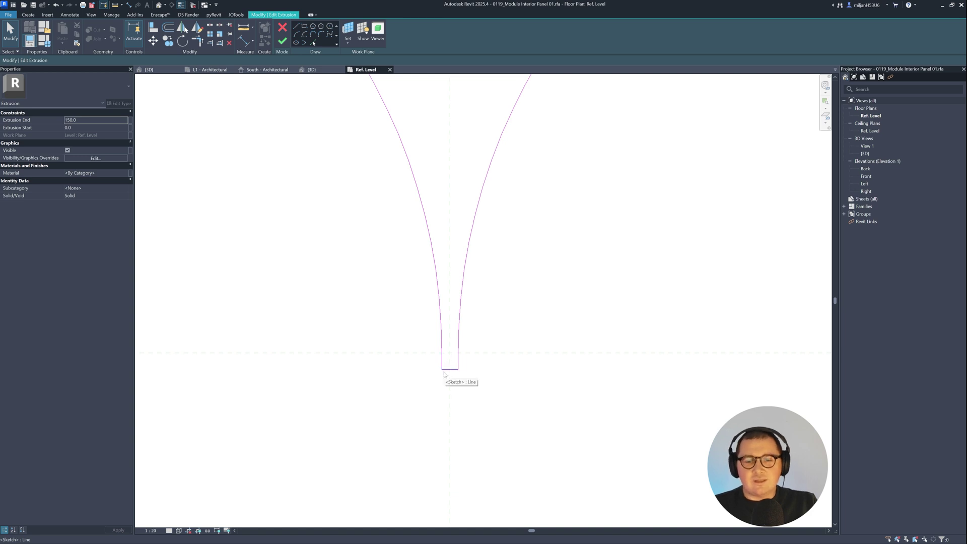
scroll(442, 388, "down", 5)
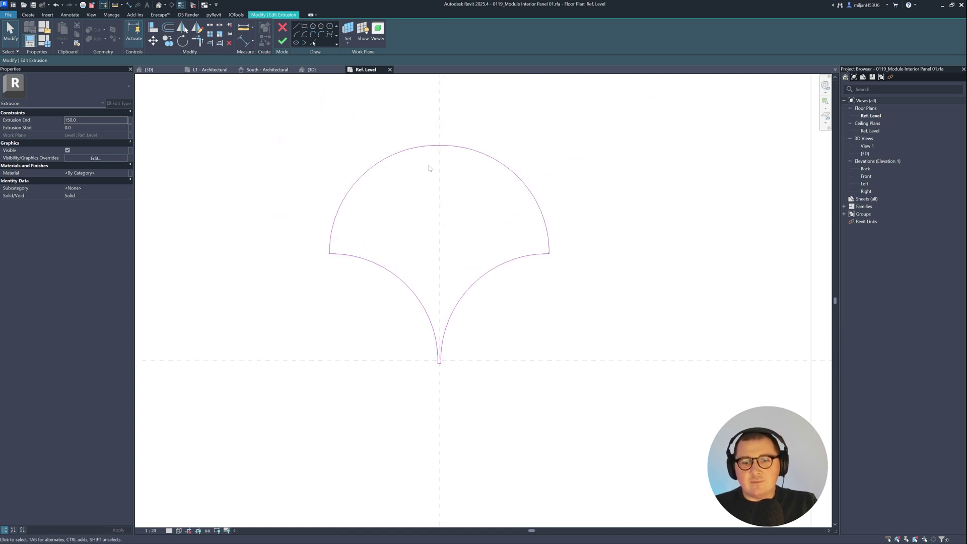
left_click(283, 43)
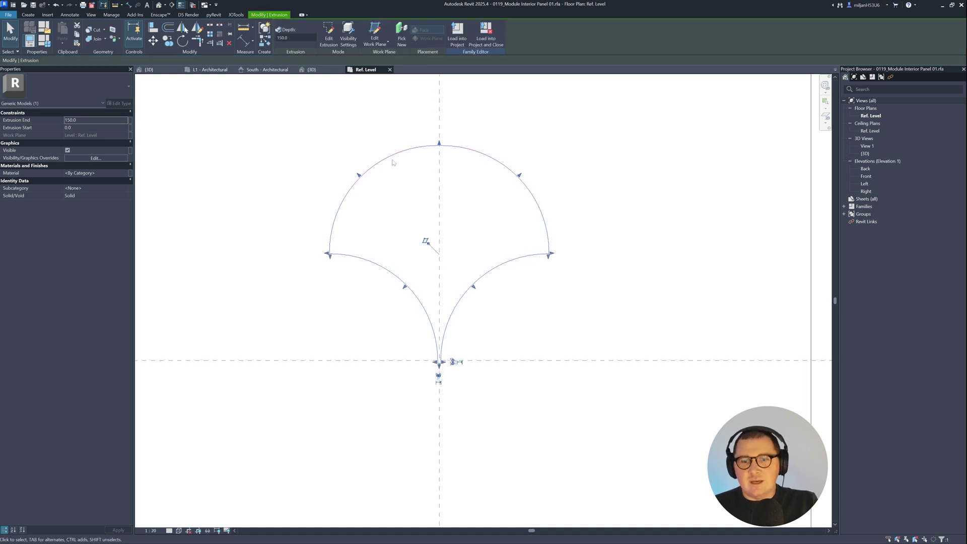
left_click(341, 144)
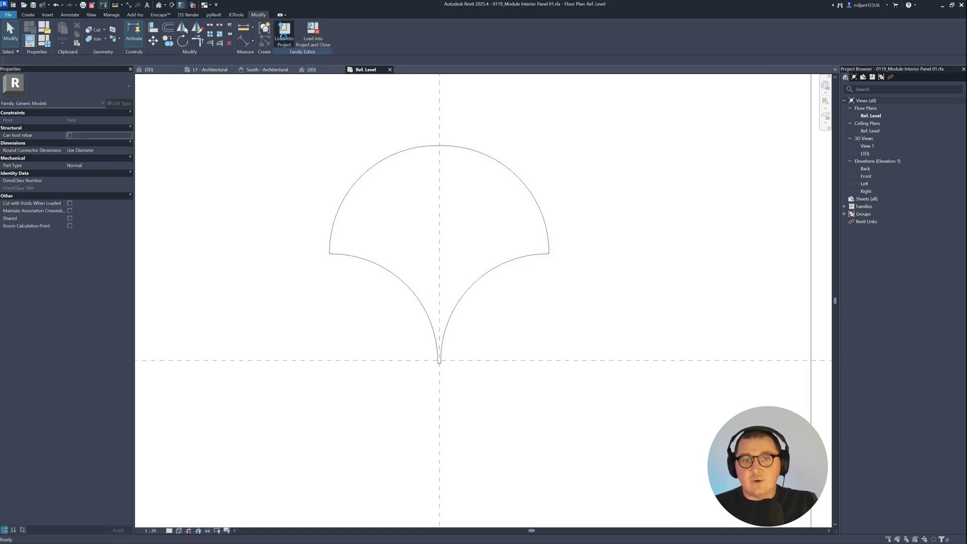
Step: Load the panel family into Project1 and close the L1 - Architectural floor plan view
left_click(285, 38)
left_click(457, 274)
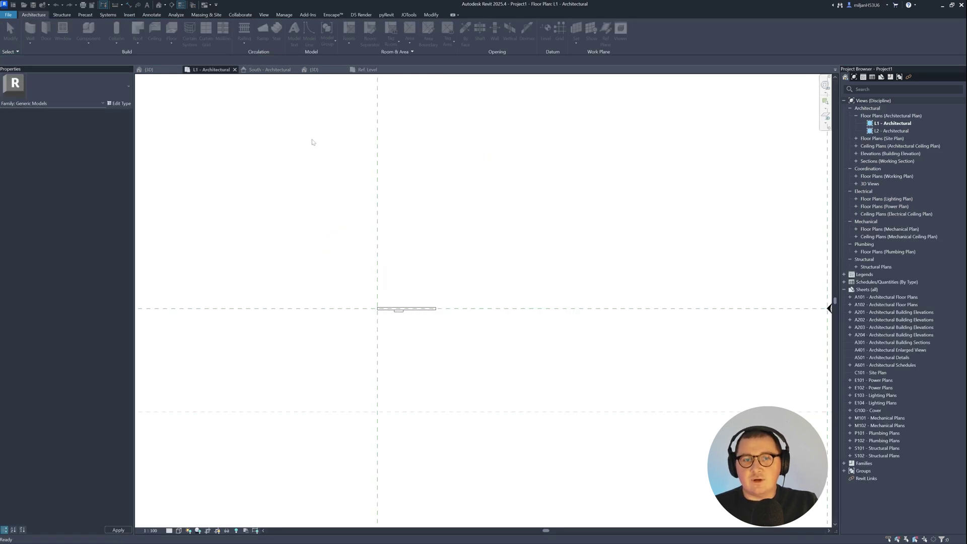
left_click(235, 70)
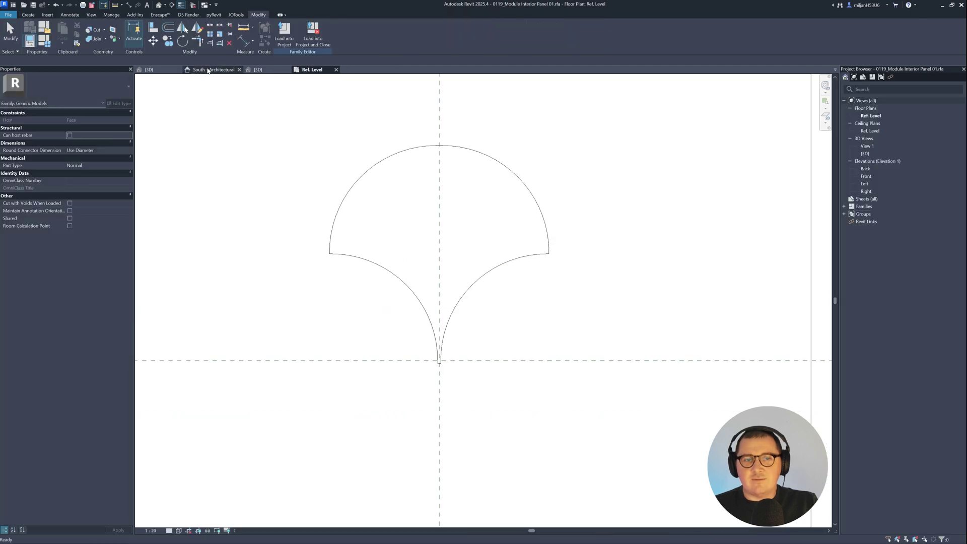
Step: In the South - Architectural elevation, mirror a copy of the panel downward about the end of its narrow tip
left_click(209, 71)
middle_click_drag(678, 311, 478, 233)
left_click(432, 177)
scroll(462, 262, "up", 3)
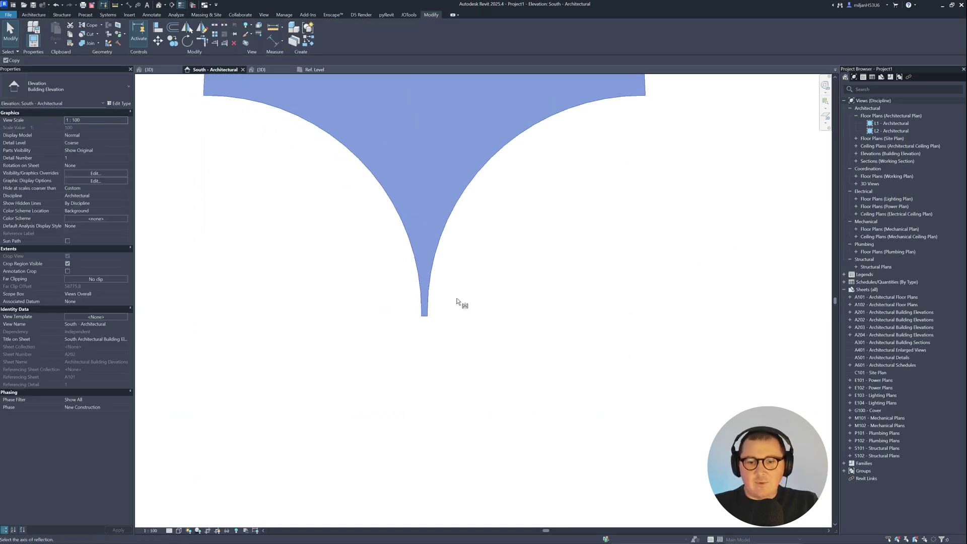
scroll(427, 317, "down", 2)
left_click(427, 318)
scroll(433, 317, "down", 4)
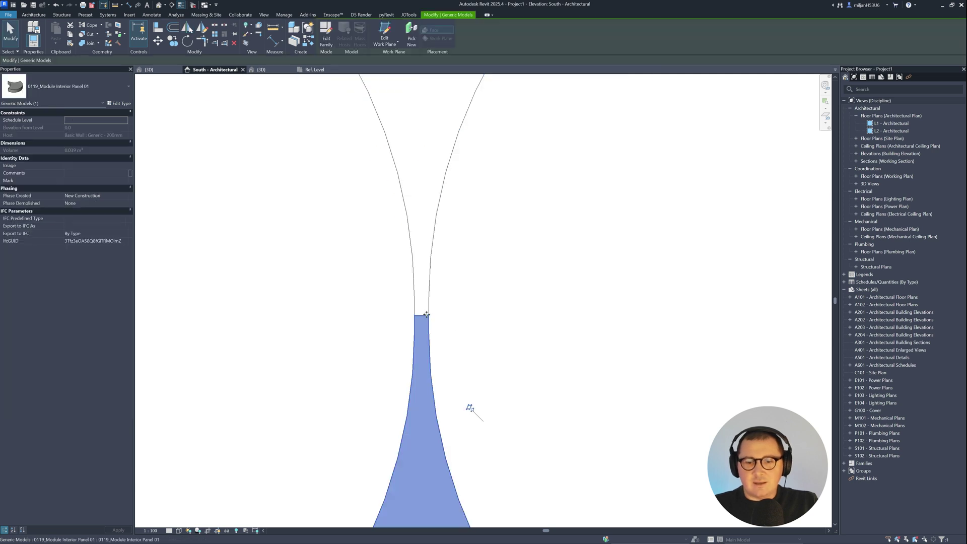
Step: Place a similar panel rotated sideways to the right of the mirrored pair, with its narrow tip pointing right
left_click(435, 295)
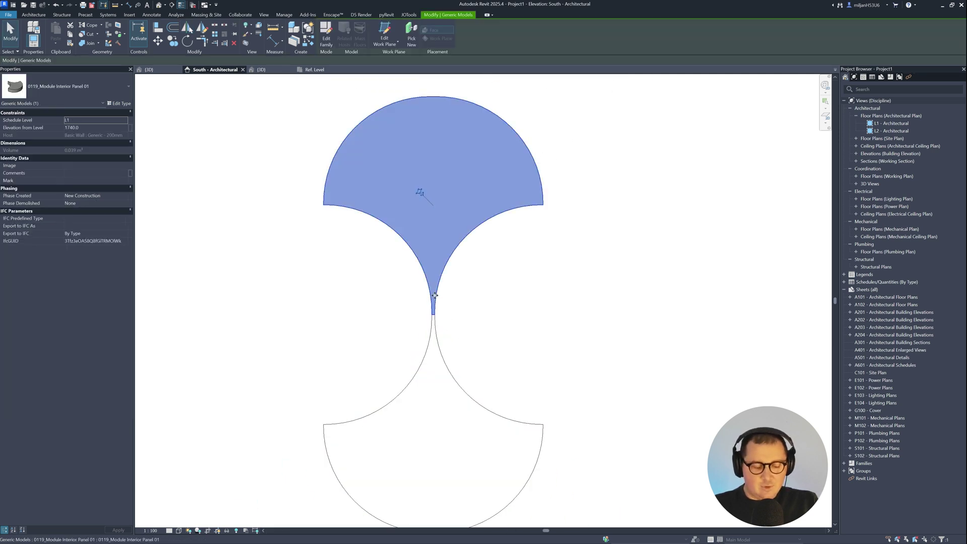
key("c")
key("s")
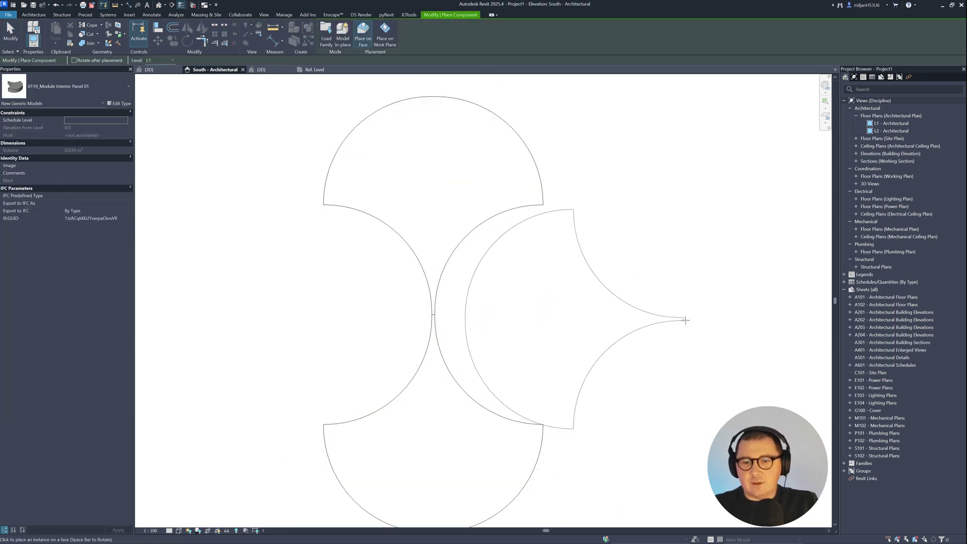
left_click(691, 320)
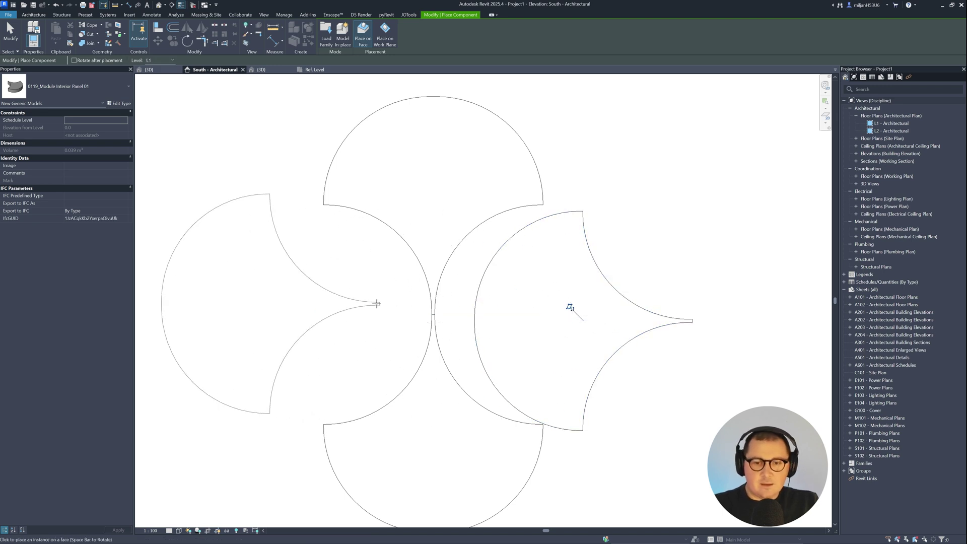
key("Escape")
key("Escape")
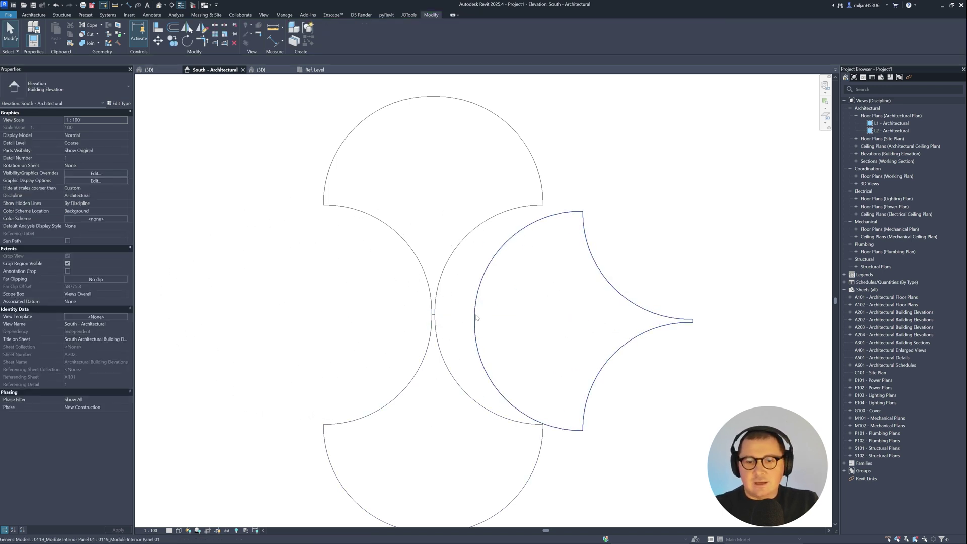
Step: Move the sideways panel from its curved head to the narrow junction between the upper and lower panels
left_click(474, 313)
scroll(474, 313, "up", 3)
scroll(474, 314, "up", 1)
key("m")
key("v")
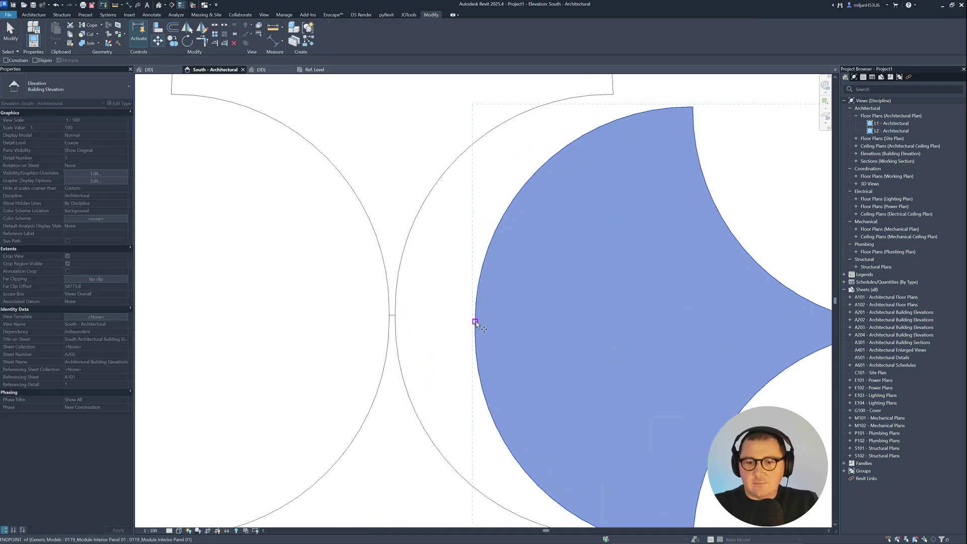
left_click(475, 322)
left_click(396, 320)
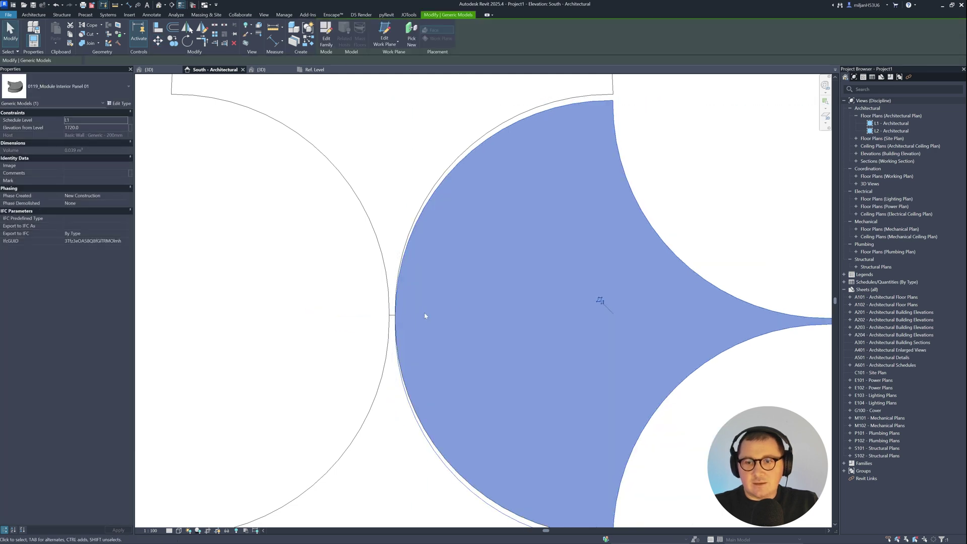
scroll(454, 307, "down", 2)
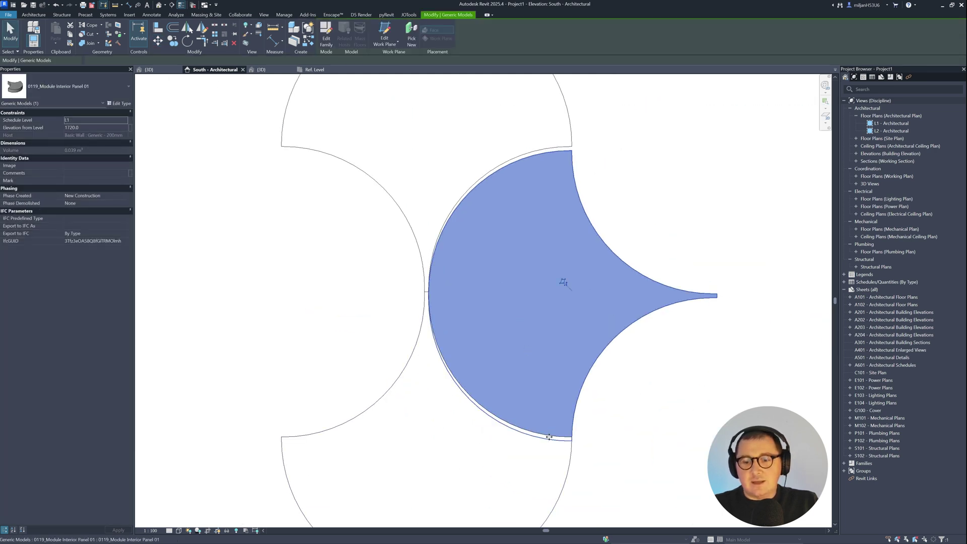
Step: Move the sideways panel upward so its upper corner meets the right corner of the upper panel
middle_click_drag(577, 178, 553, 249)
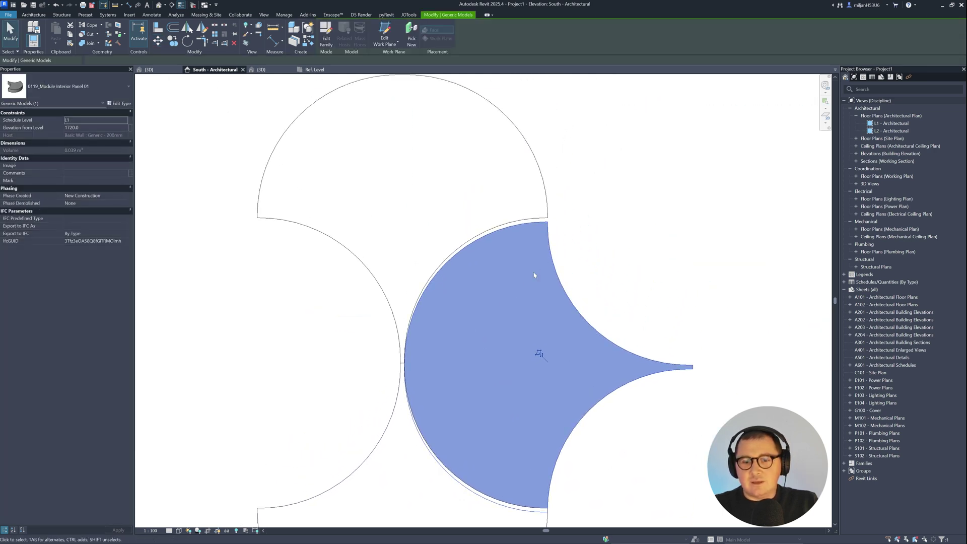
scroll(541, 266, "up", 3)
key("m")
key("v")
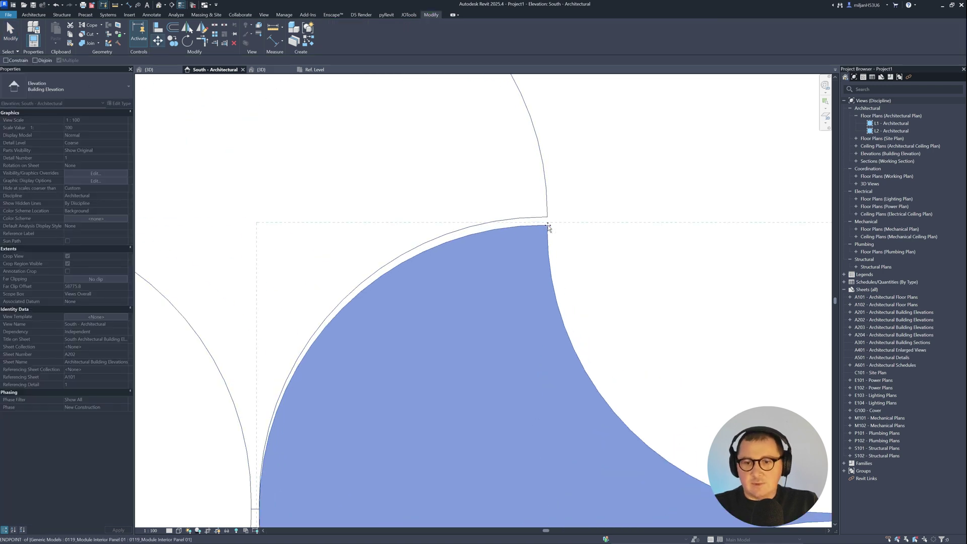
left_click(548, 217)
scroll(547, 217, "down", 3)
left_click(562, 481)
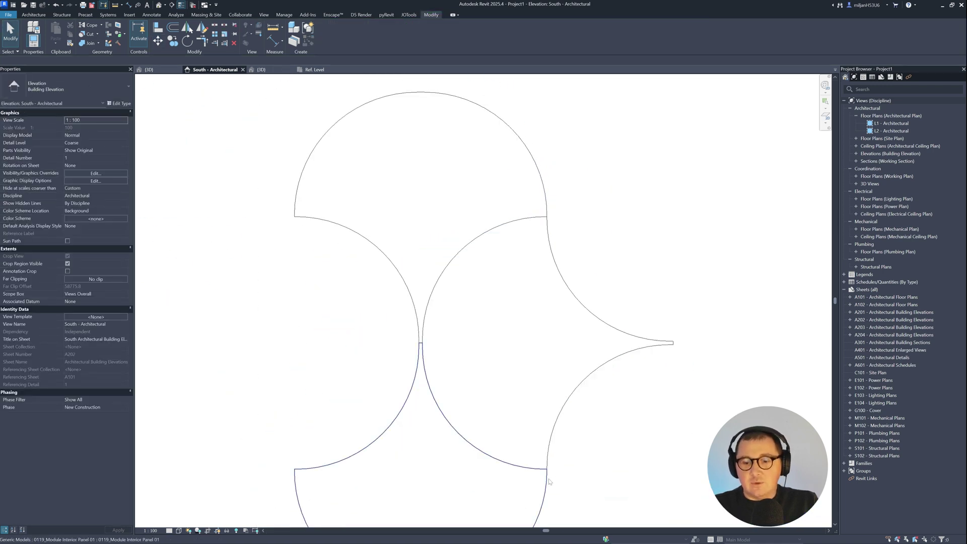
Step: Mirror a copy of the sideways panel to the left about the upper and lower panels' vertical centre plane
middle_click_drag(545, 392, 593, 372)
left_click(613, 384)
scroll(485, 357, "up", 3)
key("m")
key("m")
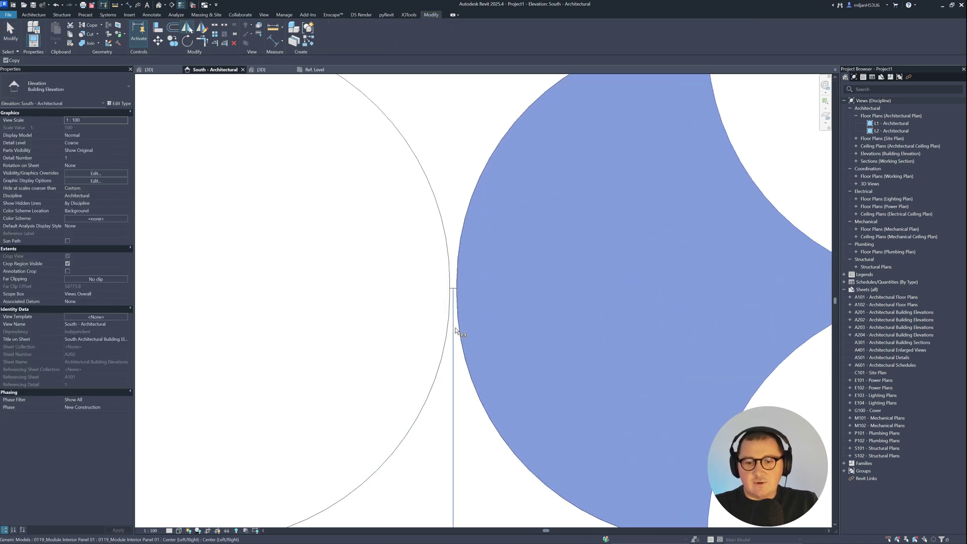
scroll(450, 329, "down", 6)
key("Escape")
Step: Open the 3D view and examine how the four panels fit together on the wall
left_click(148, 69)
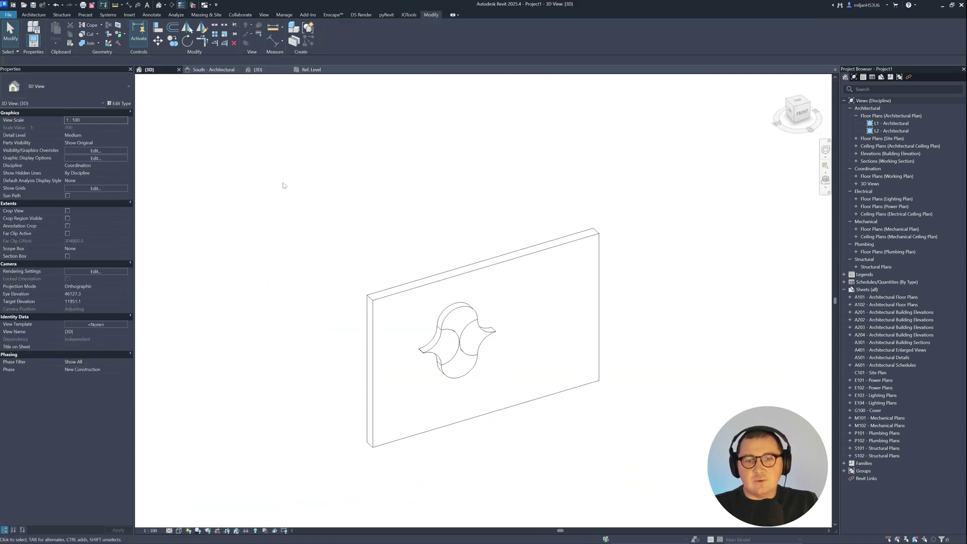
scroll(470, 360, "up", 5)
middle_click_drag(470, 361, 479, 324, "shift")
scroll(478, 325, "up", 3)
scroll(392, 266, "down", 3)
middle_click_drag(393, 265, 318, 223, "shift")
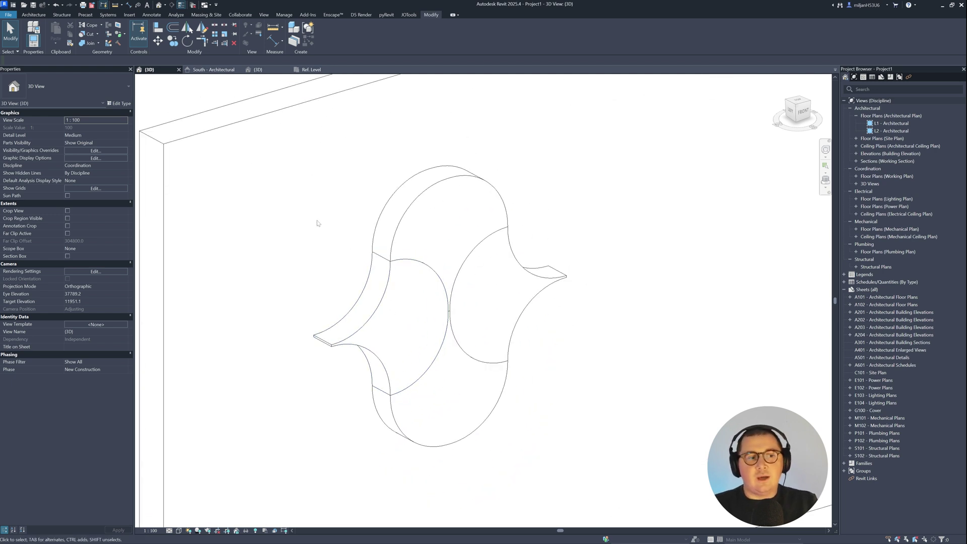
Step: Switch to the reference photo 0119_01.jpg and temporarily mark the front module's concave curve, a vertical axis and the rotation direction
scroll(318, 223, "down", 3)
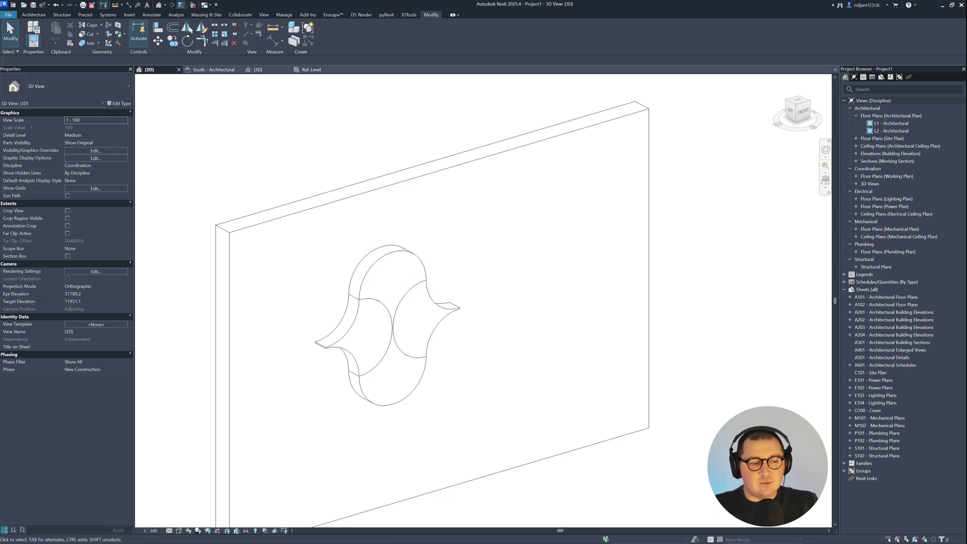
key("alt+Tab")
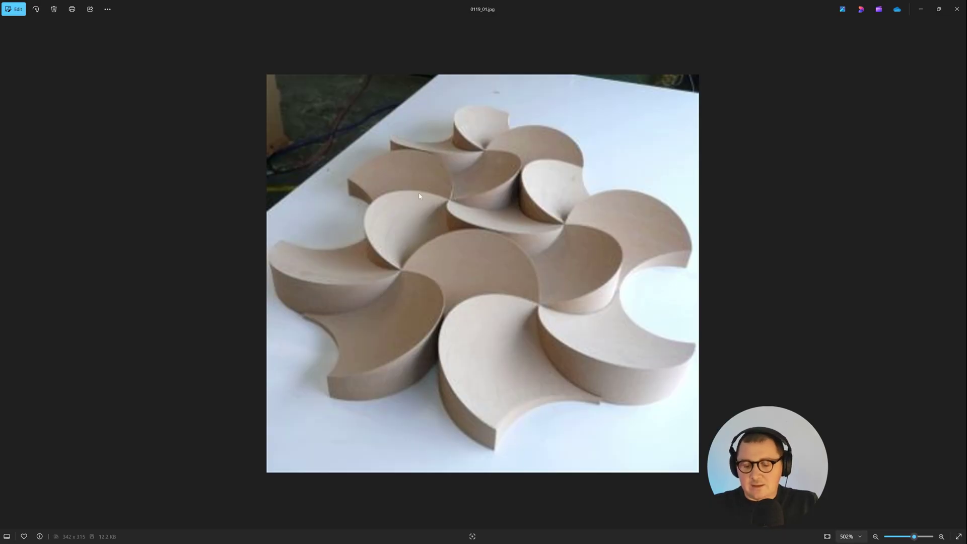
key("Print")
left_click_drag(262, 60, 740, 516)
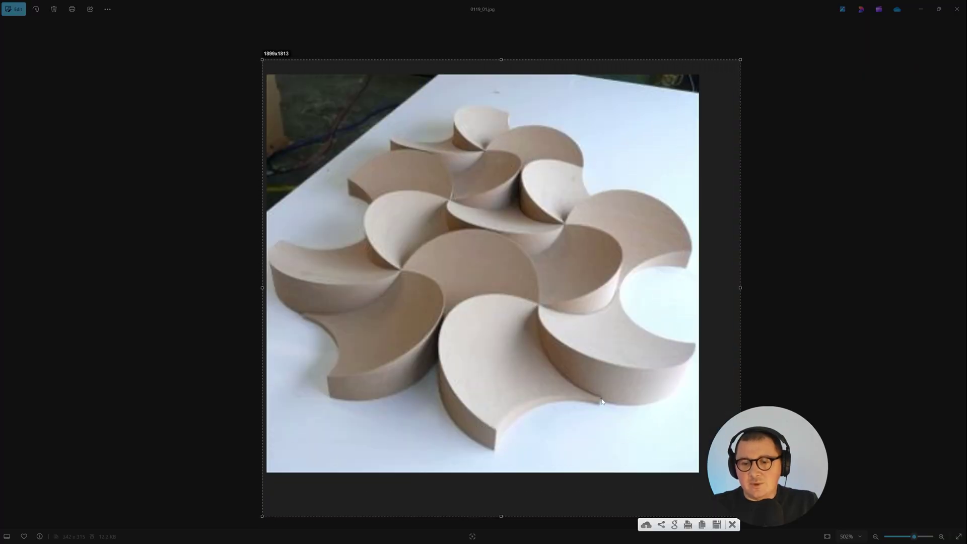
left_click_drag(602, 400, 589, 400)
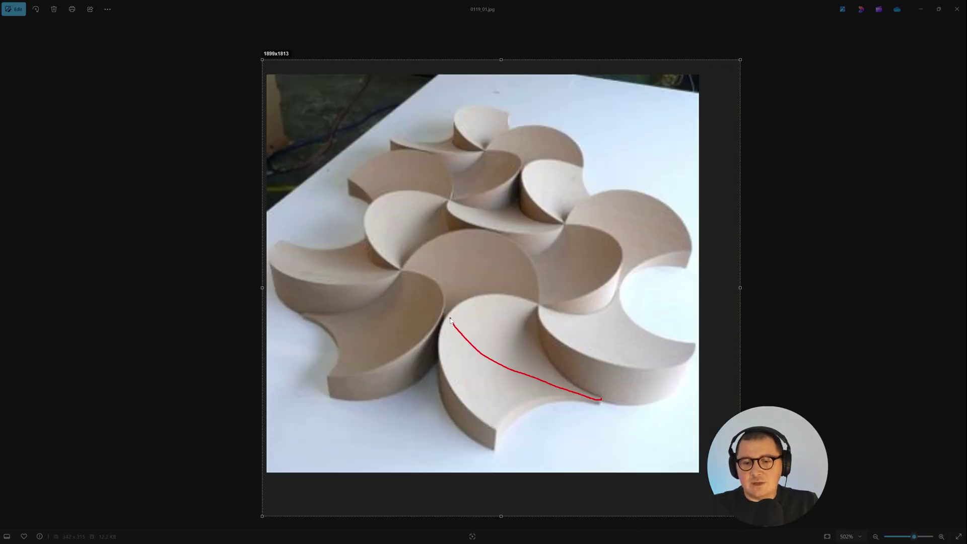
left_click_drag(449, 314, 448, 314)
left_click_drag(601, 433, 590, 290)
left_click_drag(564, 347, 555, 359)
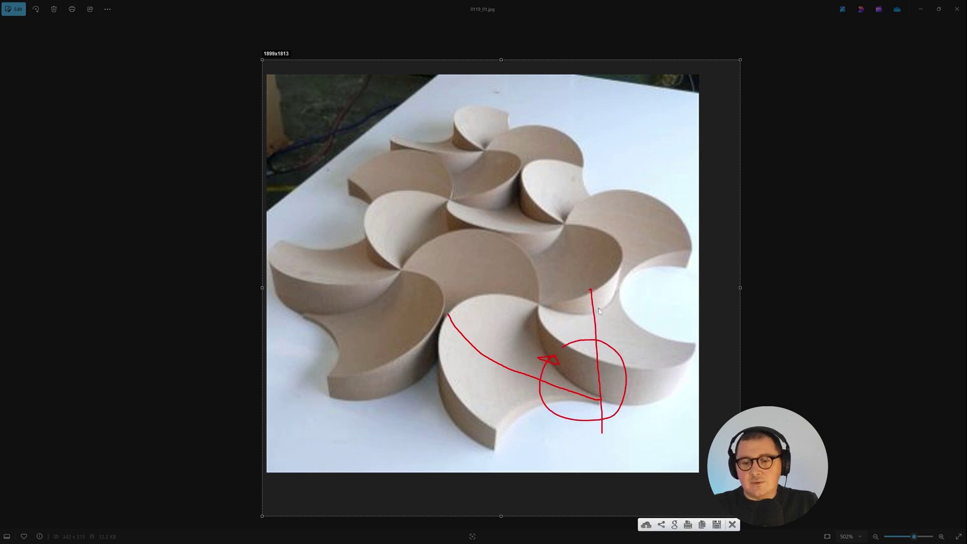
left_click(733, 525)
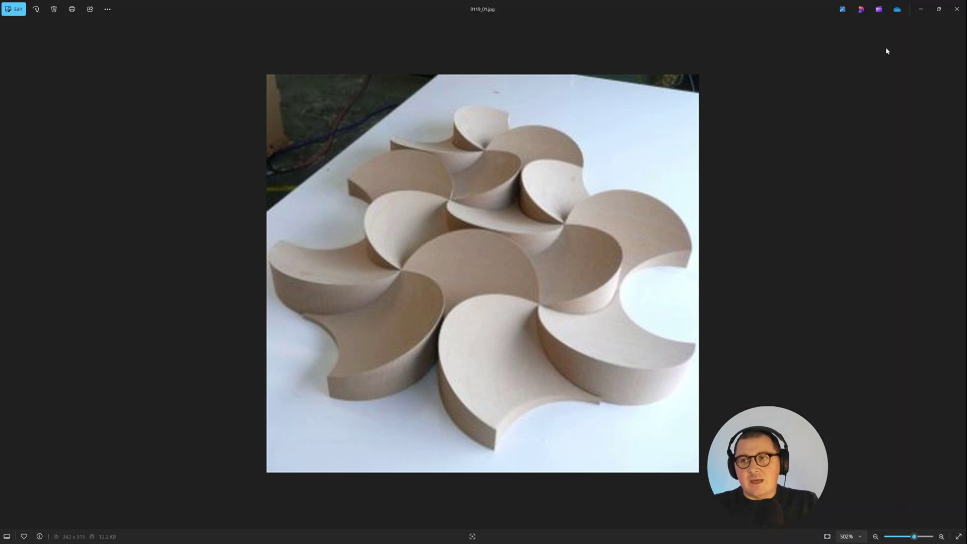
left_click(921, 15)
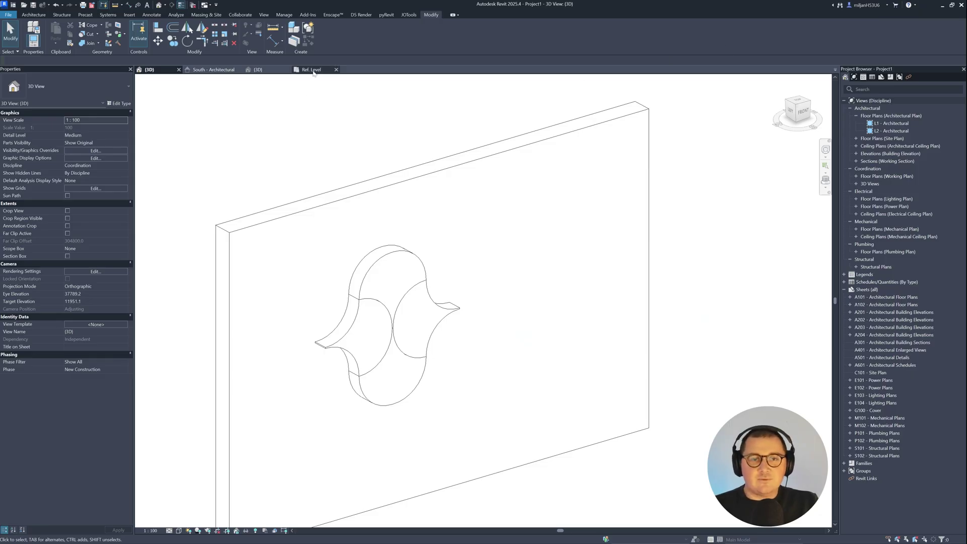
Step: Open the Left elevation of the family 0119_Module Interior Panel 01
left_click(275, 70)
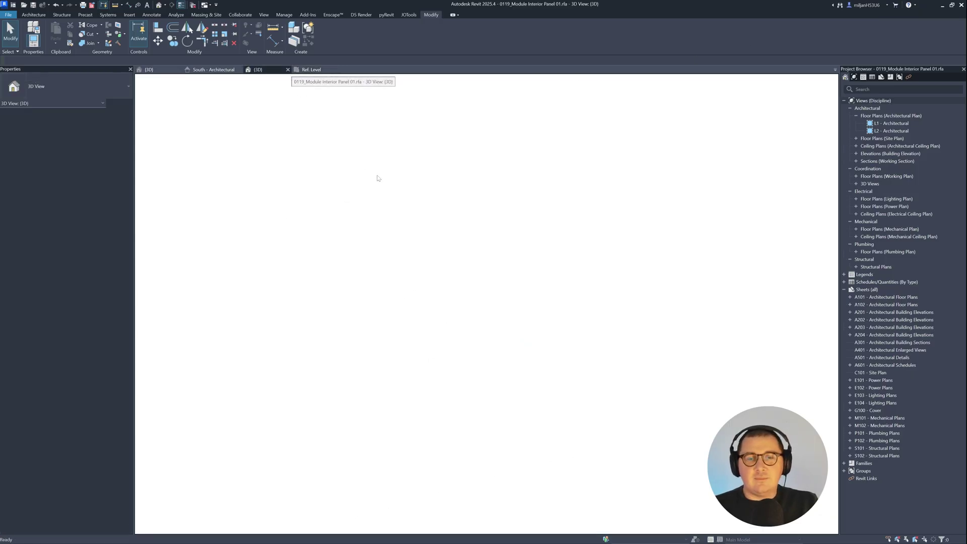
left_click(867, 184)
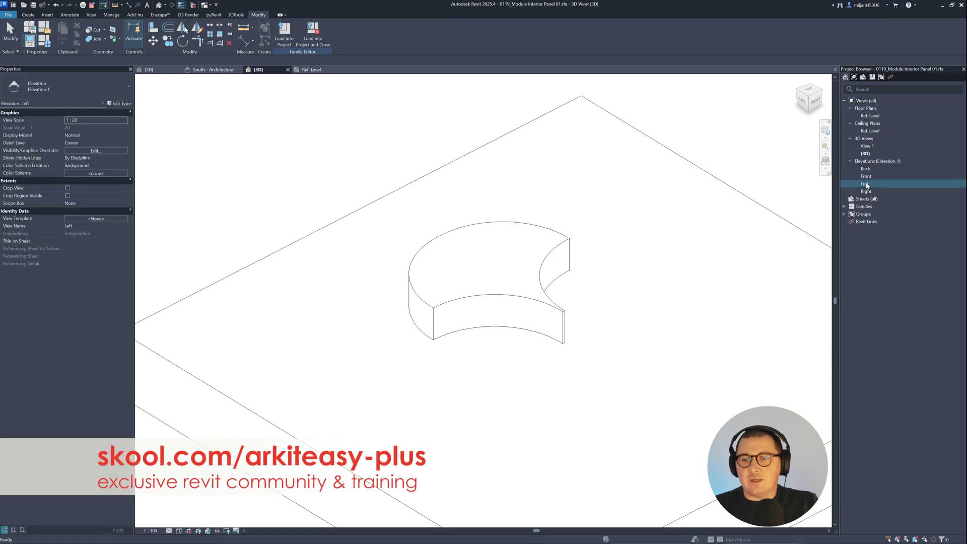
double_click(866, 185)
scroll(499, 323, "up", 5)
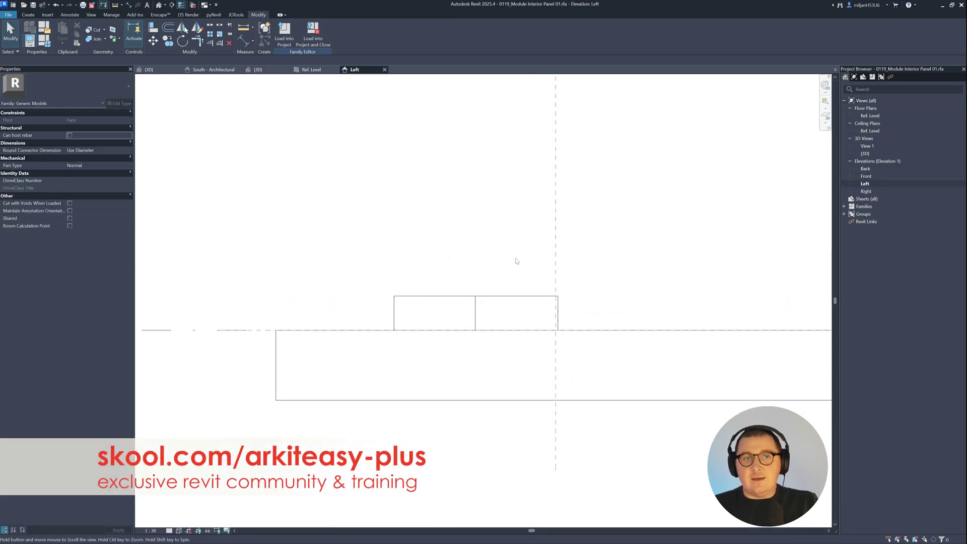
Step: Start a Void Revolve and sketch a 10 mm vertical line up from the centre base plus a horizontal guide line past the panel's outer edge
left_click(28, 15)
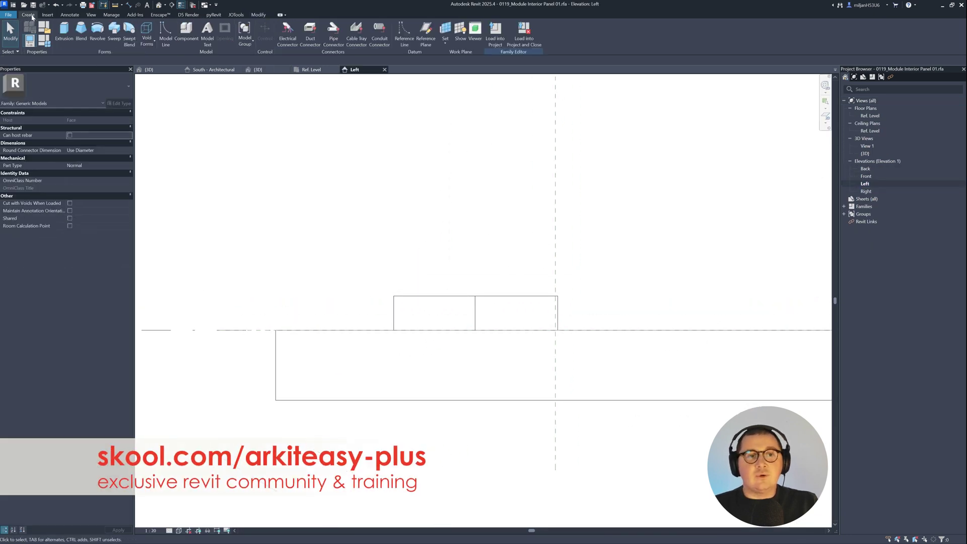
left_click(147, 45)
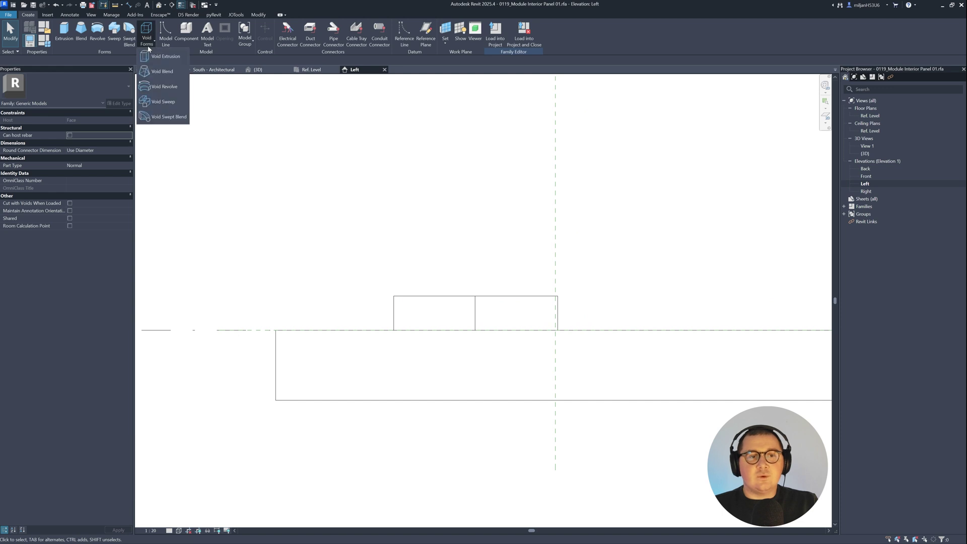
left_click(160, 89)
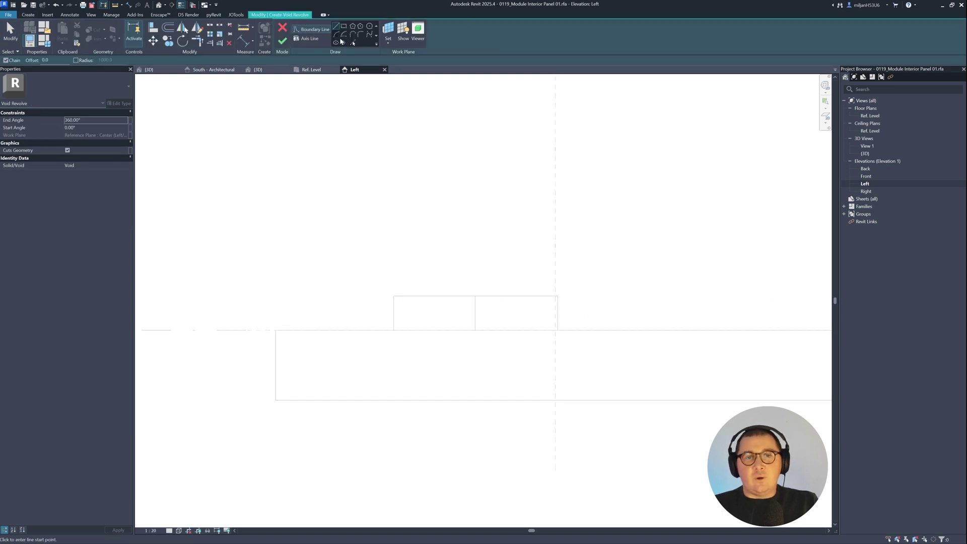
scroll(558, 341, "up", 3)
left_click(552, 317)
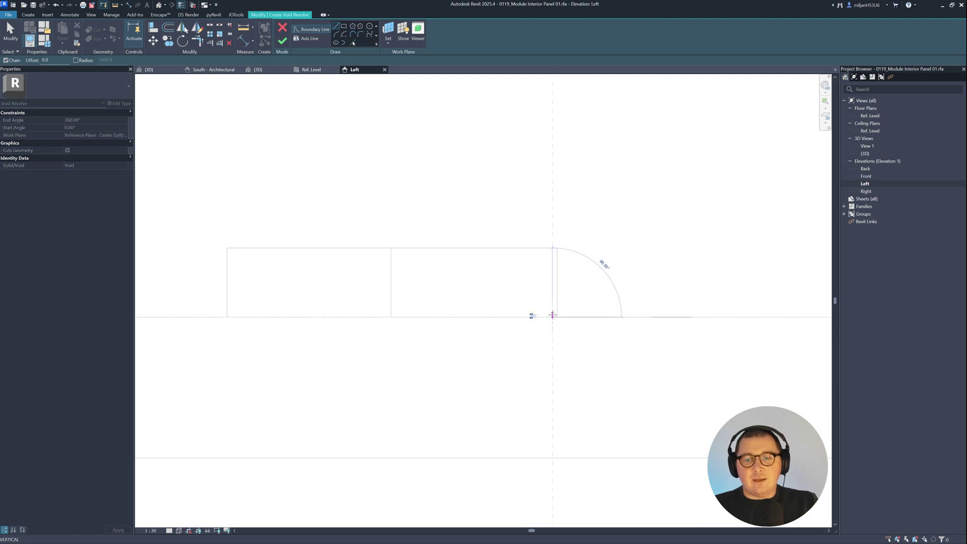
left_click(553, 313)
left_click(188, 313)
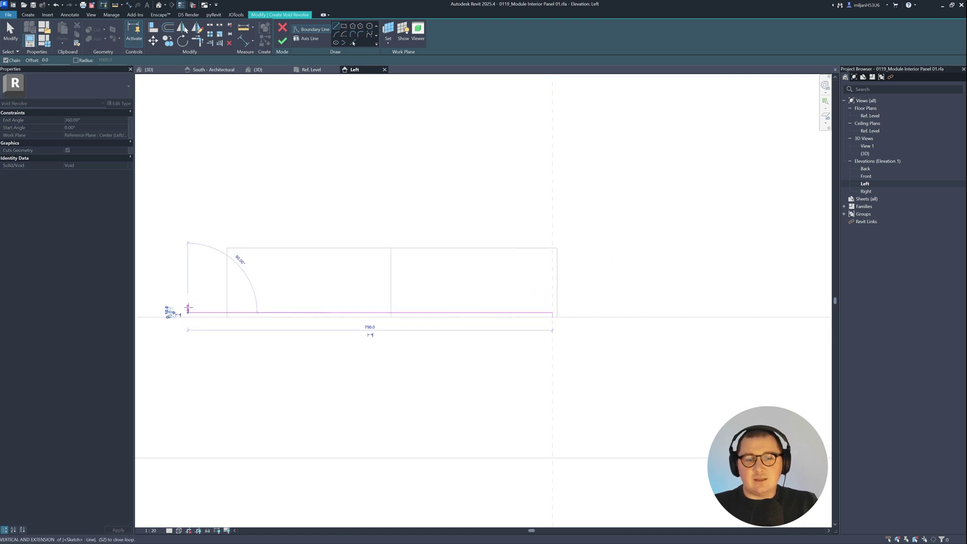
right_click(247, 145)
left_click(267, 152)
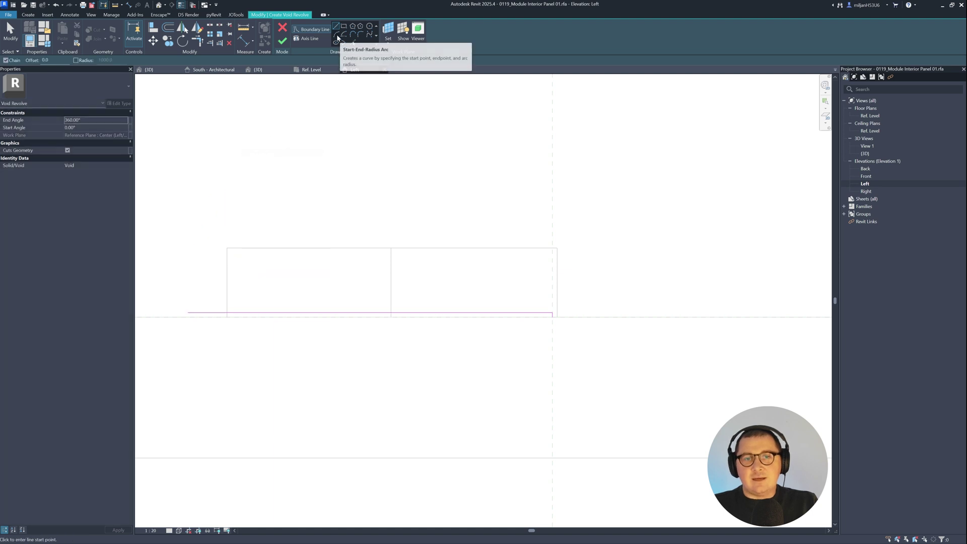
Step: Draw an arc from the panel's outer top corner to the short line's upper end, tangent to the horizontal guide, and delete the guide
left_click(337, 36)
left_click(227, 249)
left_click(553, 313)
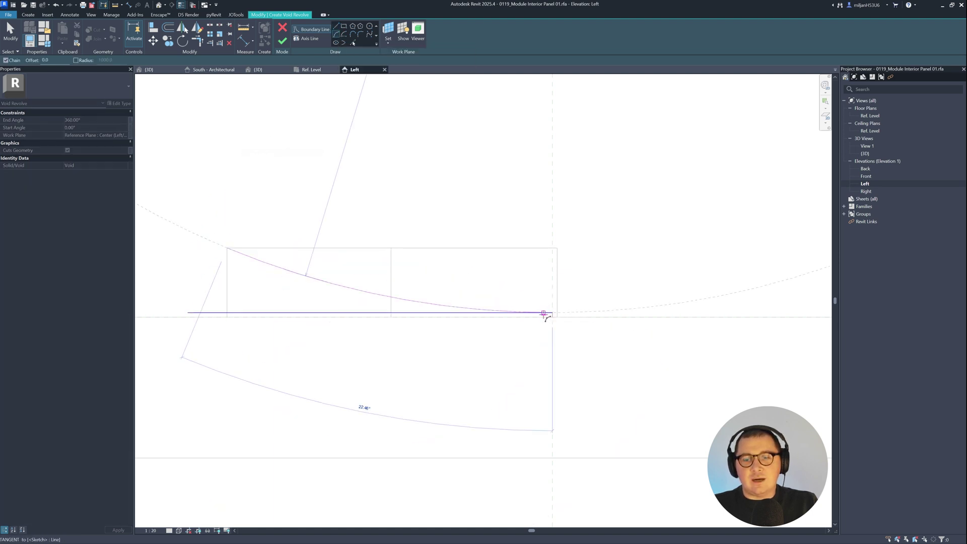
left_click(544, 315)
key("Escape")
key("Escape")
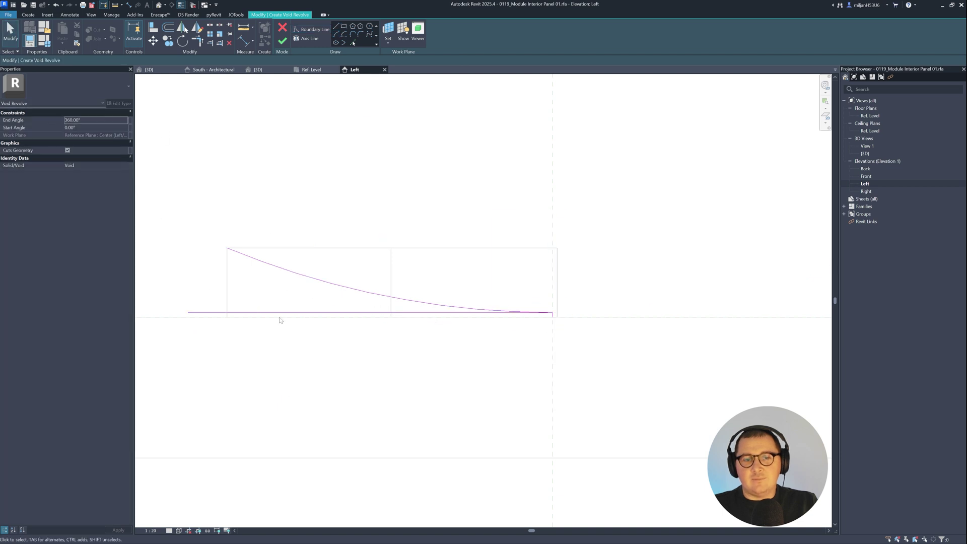
left_click(288, 313)
key("Delete")
Step: Turn the short line into a 10 mm horizontal segment reaching the panel's narrow end and draw a 200 mm vertical line up from it
scroll(567, 318, "up", 2)
left_click(539, 315)
mouse_move(538, 316)
left_mouse_down()
mouse_move(598, 328)
mouse_move(540, 324)
mouse_move(548, 307)
left_mouse_up()
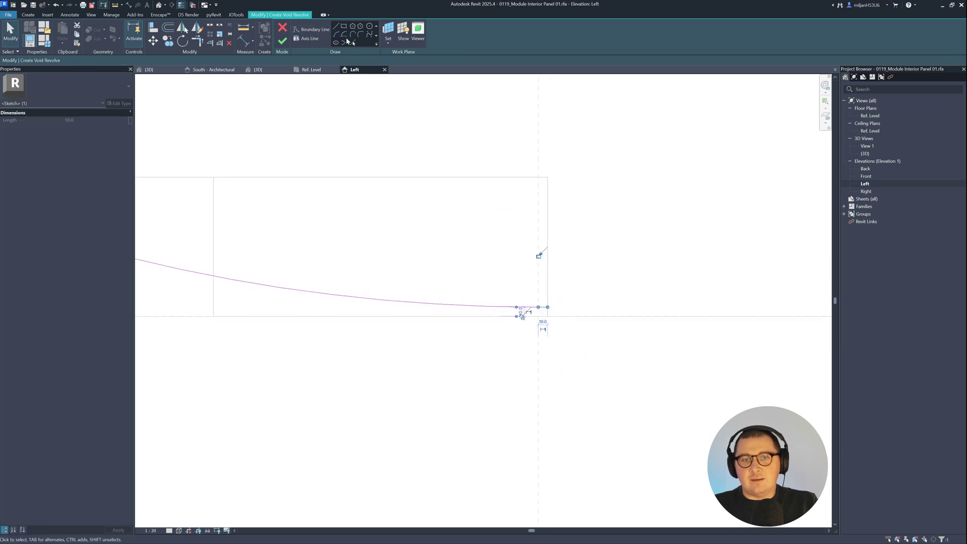
key("l")
key("i")
left_click(548, 307)
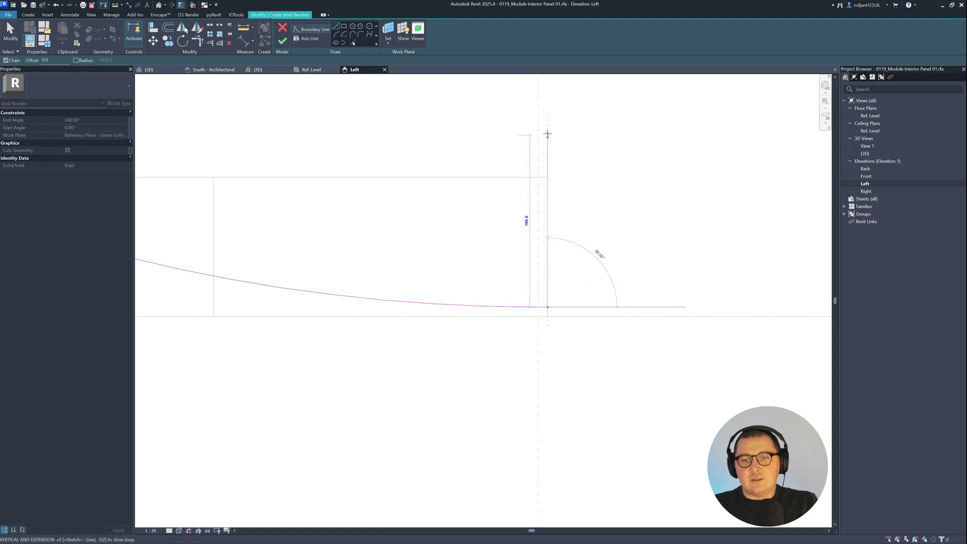
type("200")
key("Return")
Step: Close the void profile with a horizontal line above the panel and a vertical outer edge, trimming them to meet at the corner
left_click(274, 122)
middle_click_drag(272, 122, 645, 176)
right_click(534, 187)
left_click(549, 192)
left_click(254, 235)
key("t")
key("r")
left_click(256, 222)
left_click(661, 177)
Step: Draw the revolve axis along the profile's inner vertical edge and try to finish the void
scroll(396, 220, "down", 4)
left_click(306, 40)
left_click(695, 277)
left_click(695, 158)
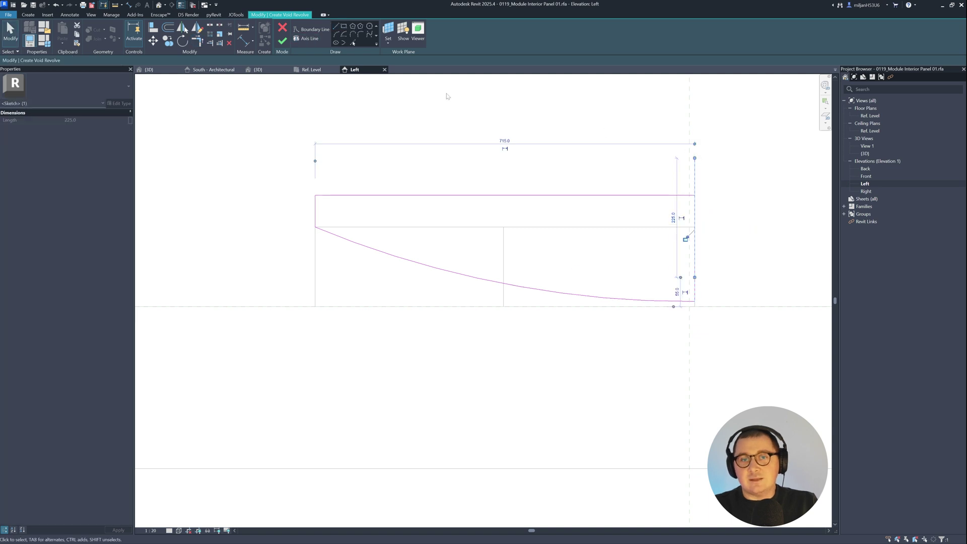
left_click(282, 41)
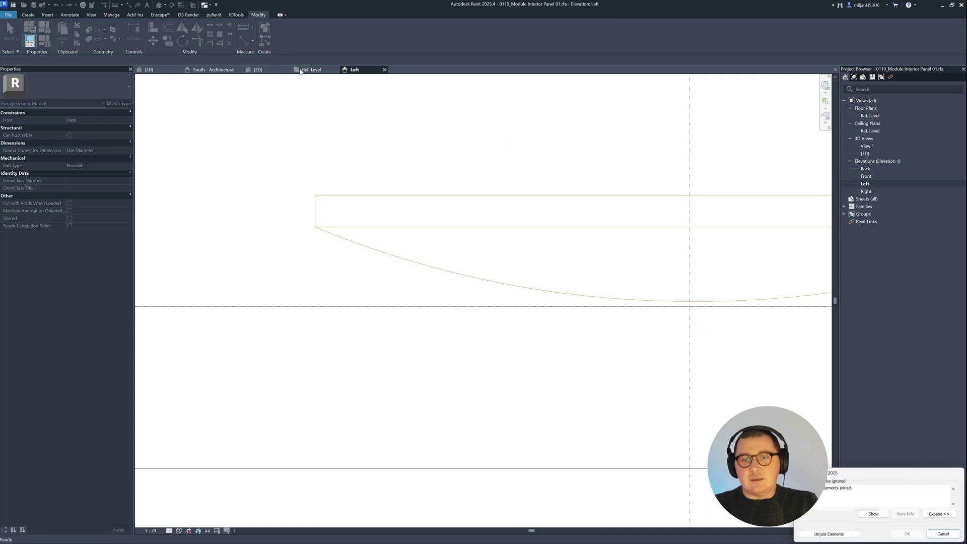
left_click(935, 533)
Step: Move the void profile's outer vertical edge outward beyond the panel and try to finish the void again
middle_click_drag(694, 357, 582, 351)
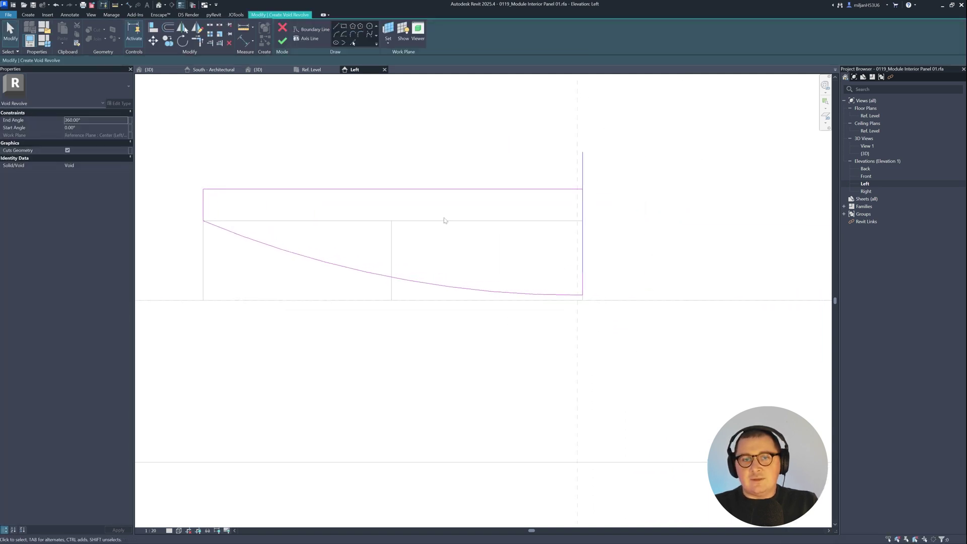
middle_click_drag(444, 220, 462, 248)
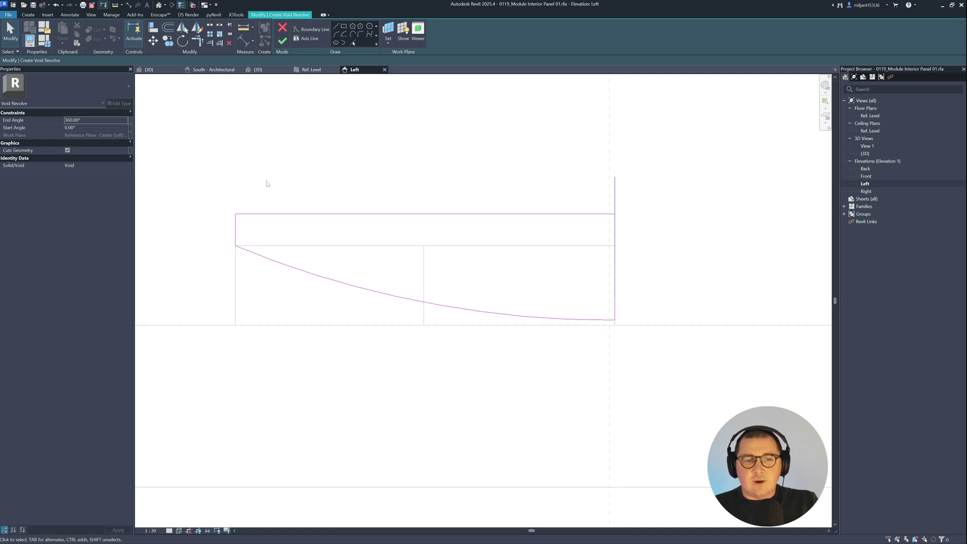
middle_click_drag(283, 216, 320, 230)
left_click(271, 243)
left_click_drag(271, 243, 252, 243)
left_click(227, 241)
left_click(283, 40)
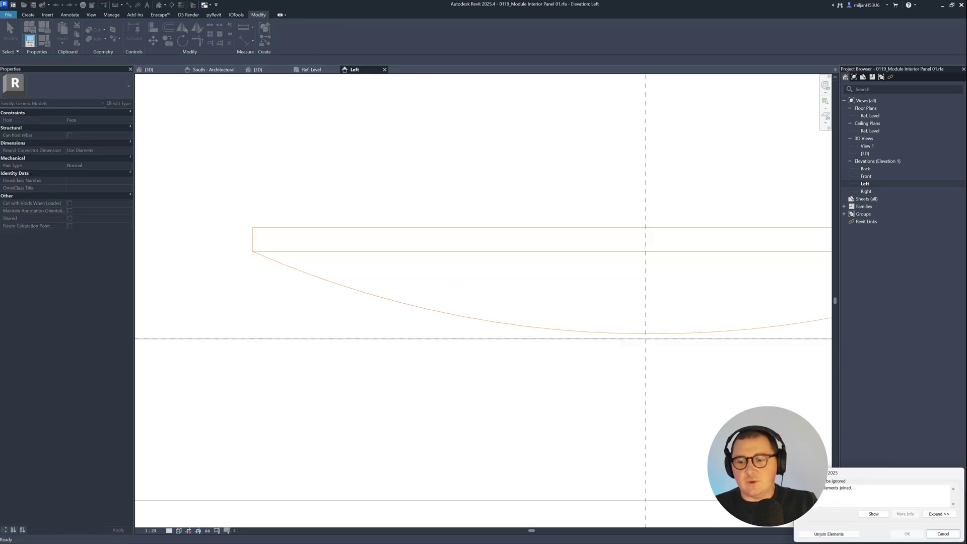
left_click(943, 535)
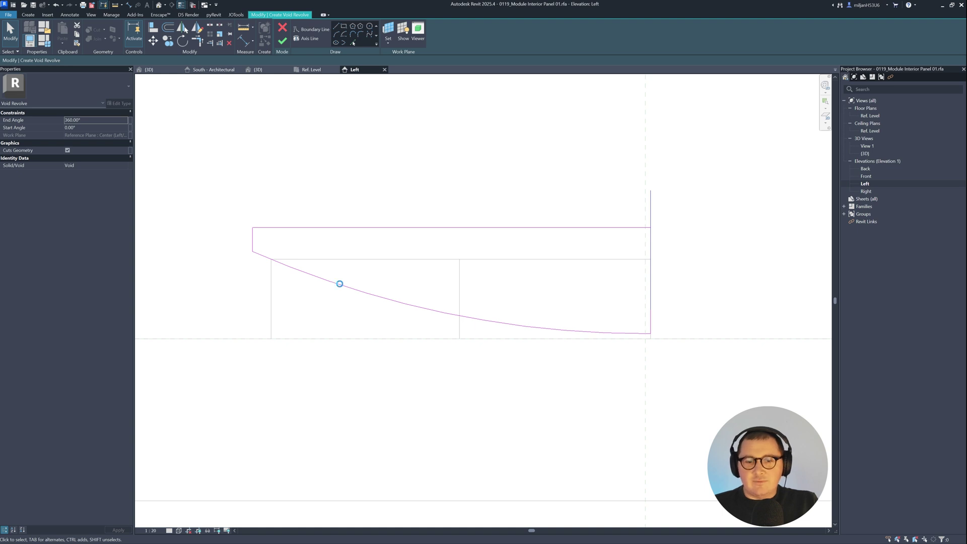
Step: Replace the arc with one starting from a short helper line below the panel's outer top corner, tangent to the short base segment
left_click(339, 284)
key("Delete")
left_click(337, 27)
left_click(271, 260)
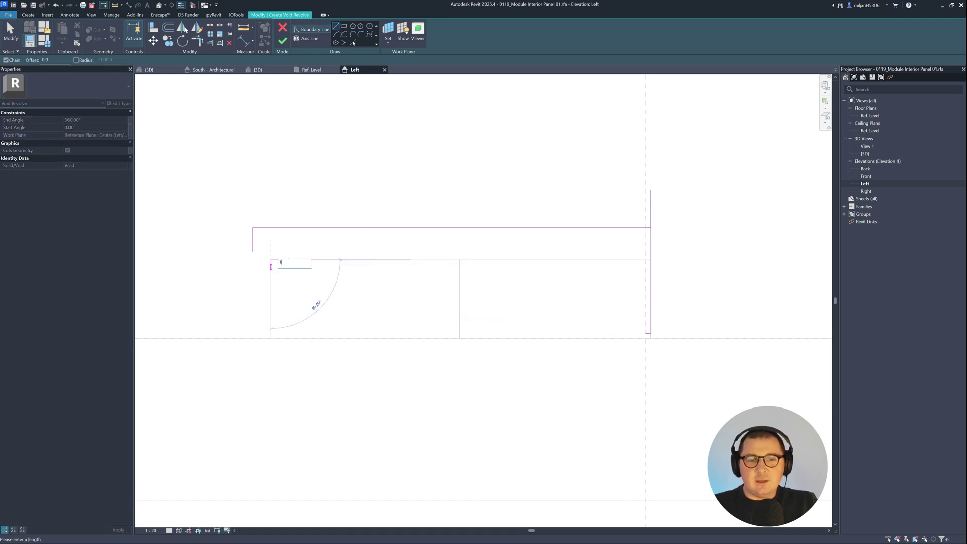
left_click(270, 266)
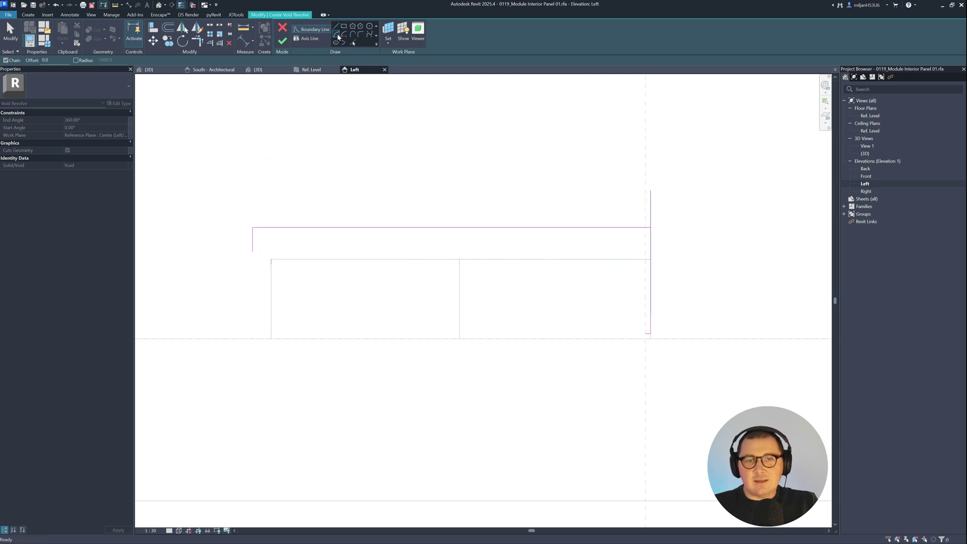
left_click(646, 334)
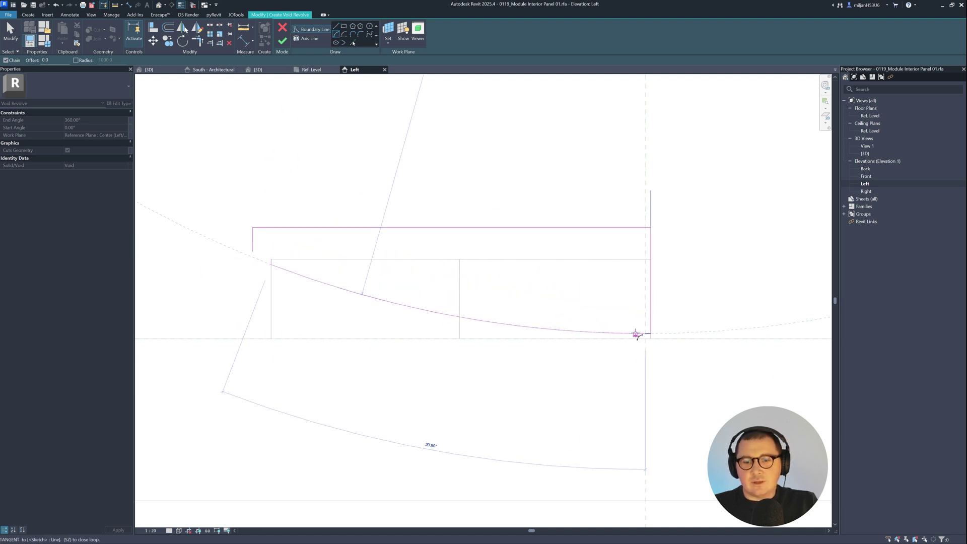
left_click(638, 334)
Step: Join the arc to the profile's outer vertical edge, delete the short helper line and finish the void revolve
key("t")
key("r")
left_click(291, 273)
left_click(253, 246)
key("Escape")
left_click_drag(260, 244, 280, 277)
key("Delete")
left_click(282, 40)
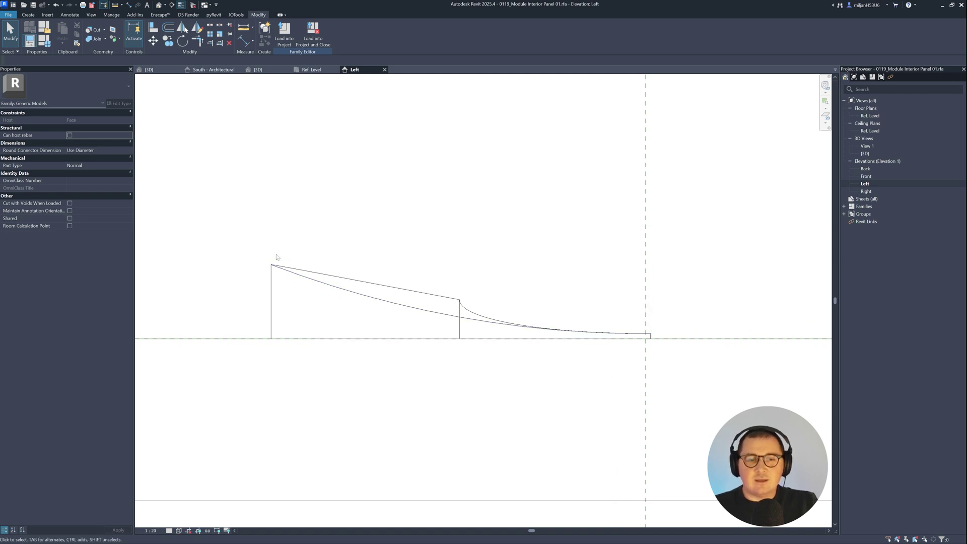
Step: Examine the cut panel in the family's 3D view and measure the height of its outer edge in the Left elevation
left_click(157, 69)
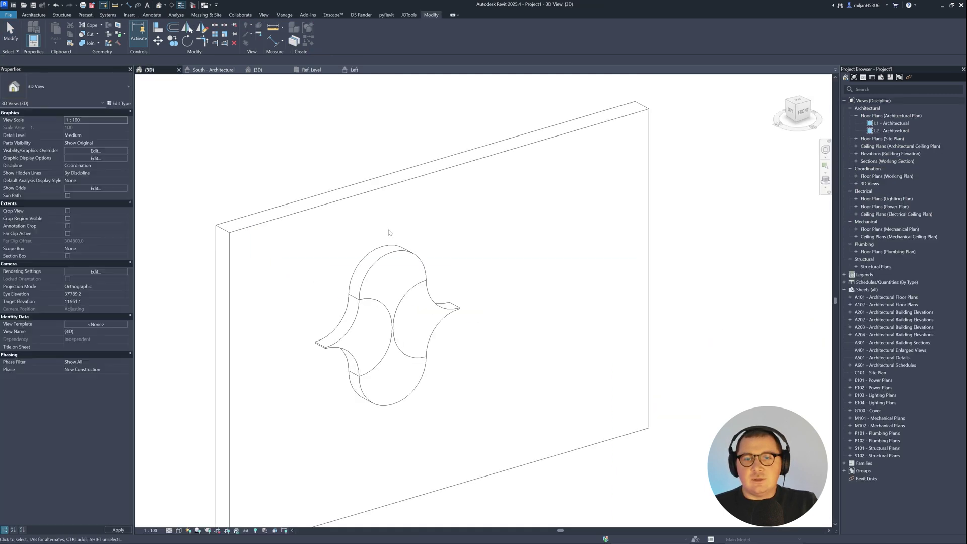
scroll(388, 233, "down", 1)
left_click(257, 70)
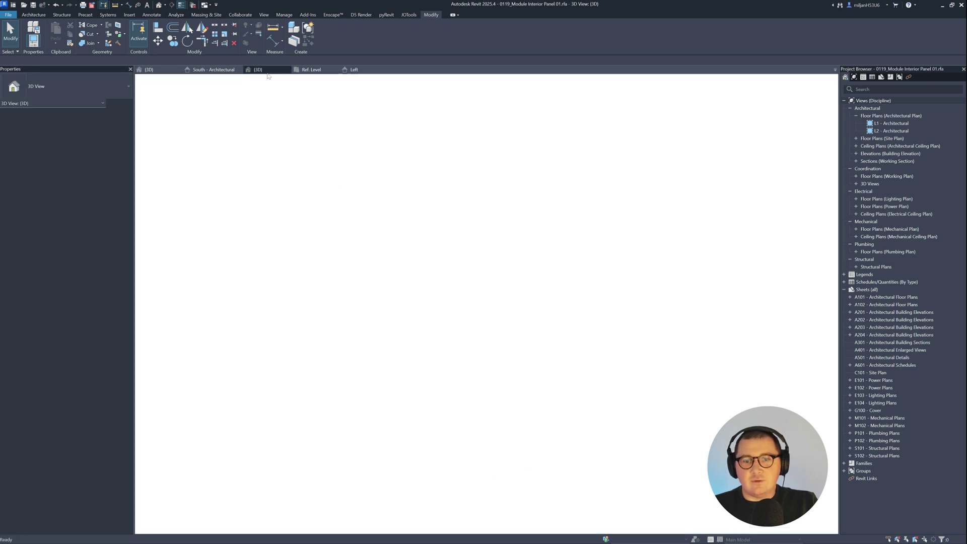
left_click(353, 70)
left_click(243, 27)
left_click(277, 259)
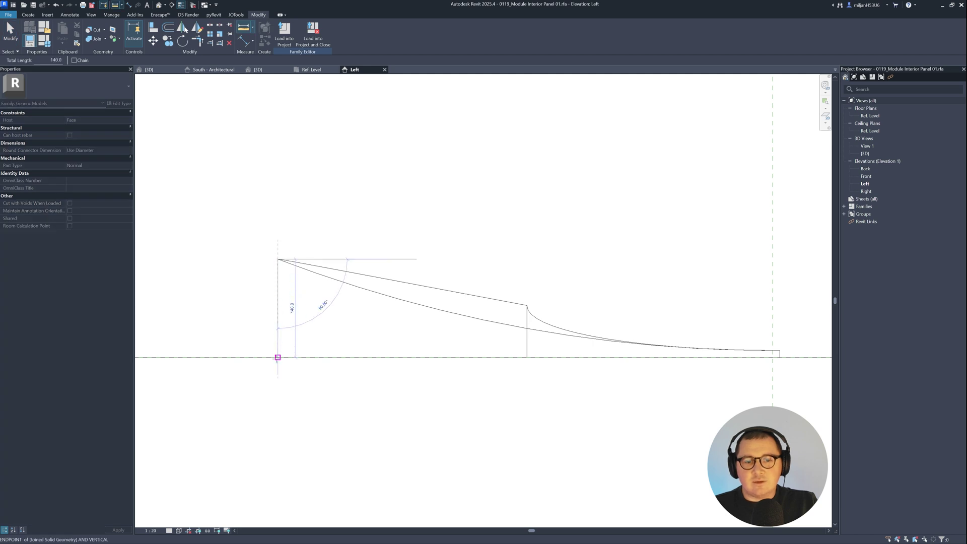
key("Escape")
key("Escape")
Step: Select the panel's solid extrusion in the family's 3D view and set its extrusion end to 200 mm
scroll(331, 308, "down", 3)
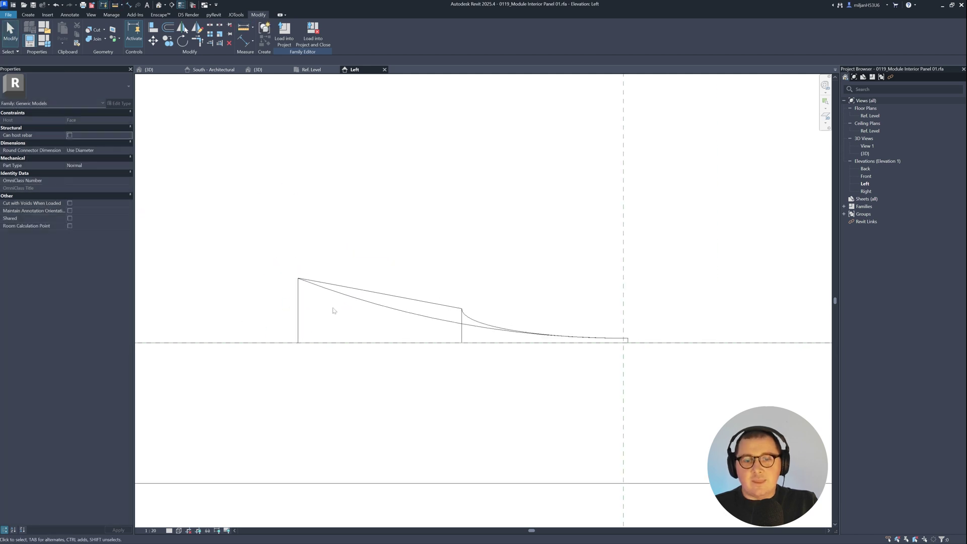
key("Tab")
left_click(300, 300)
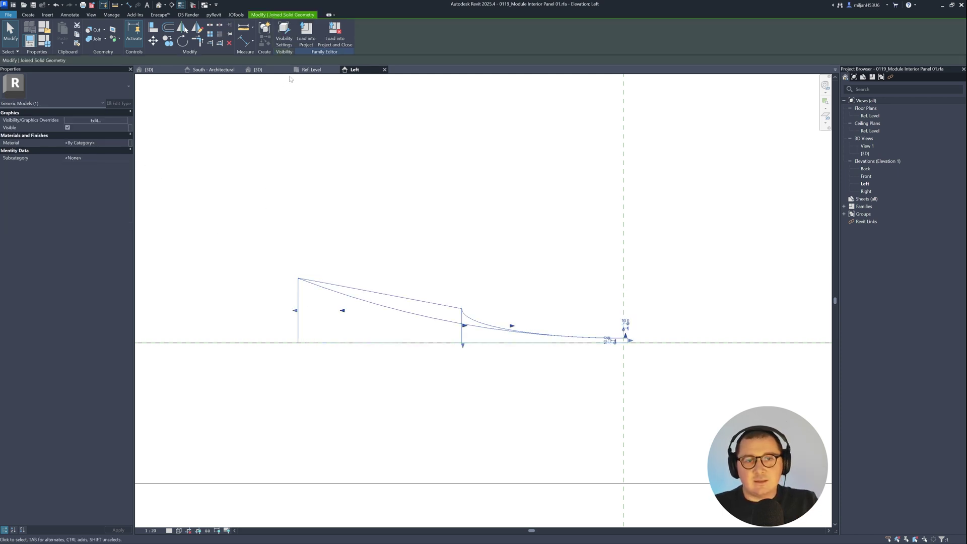
left_click(275, 70)
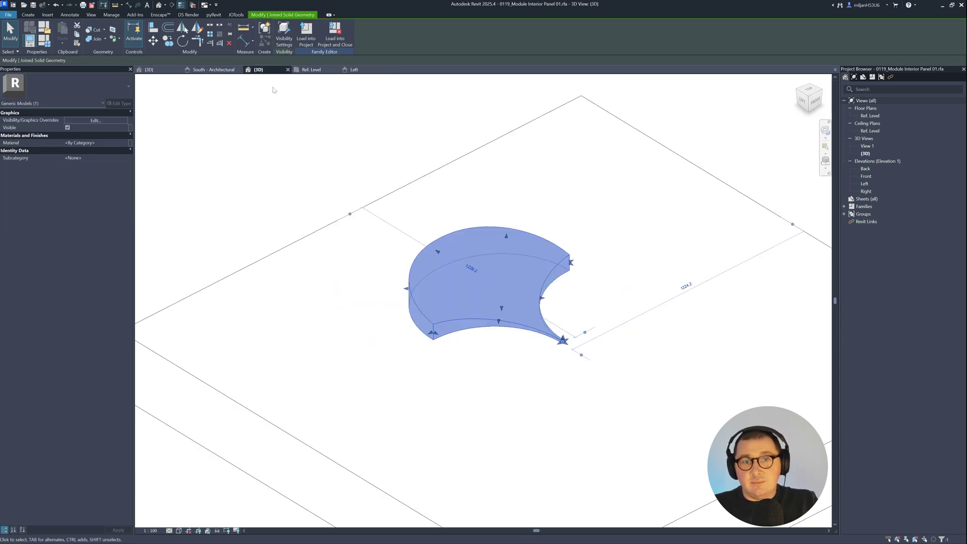
left_click(344, 133)
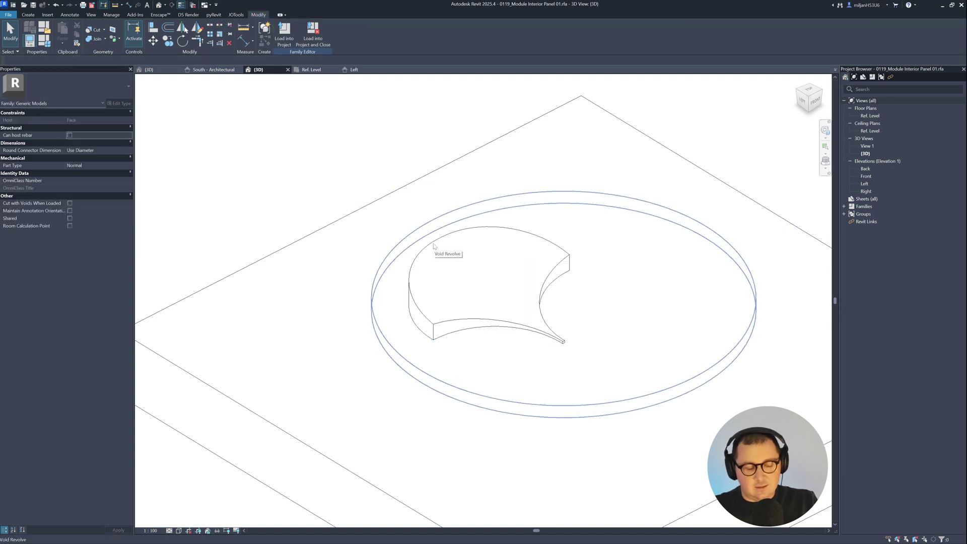
key("Tab")
left_click(434, 246)
left_click(96, 120)
left_click(348, 158)
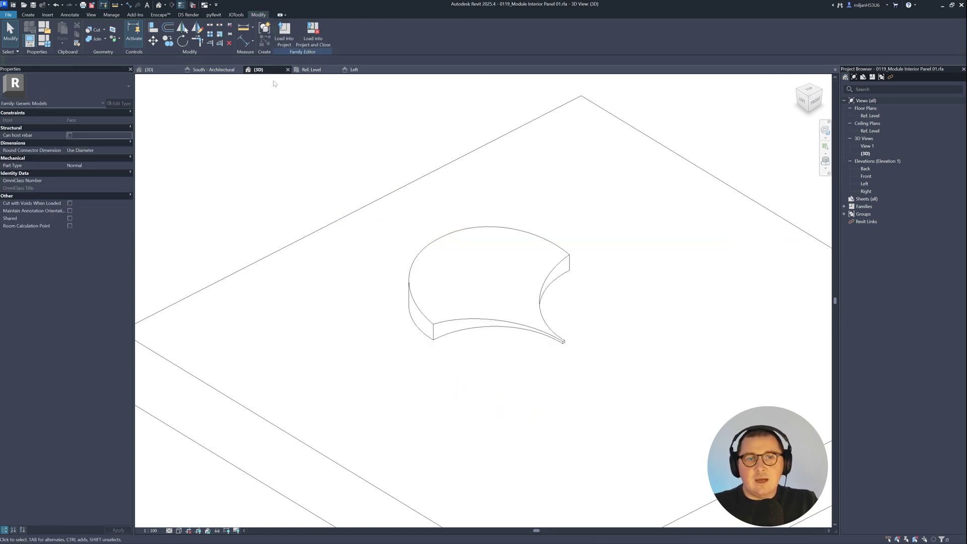
Step: Open the void revolve's sketch in the Left elevation and remove its concave arc
left_click(353, 70)
double_click(379, 294)
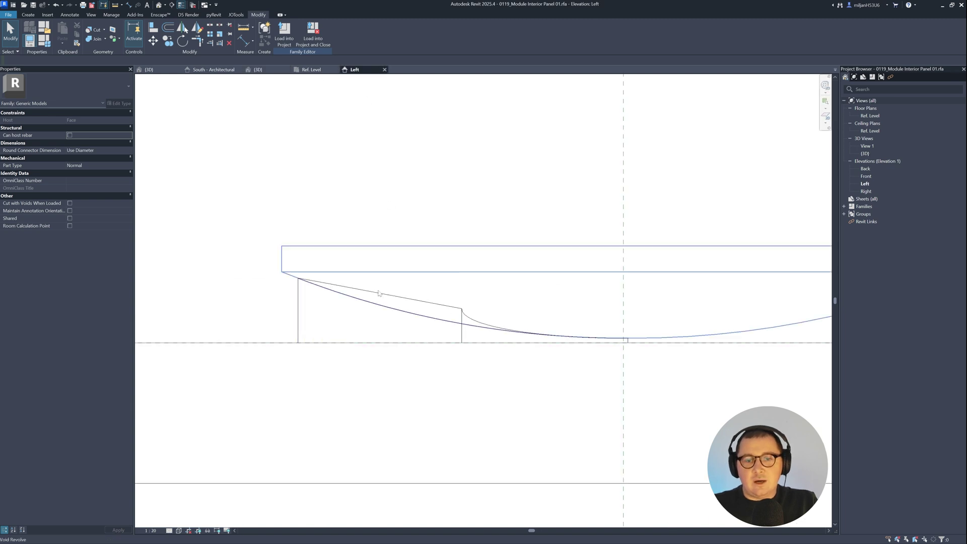
left_click(286, 275)
left_click_drag(282, 272, 297, 280)
Step: Draw a 150 mm vertical helper line from the panel's outer base corner and an arc from its upper end, tangent to the short base segment
left_click(336, 26)
left_click(298, 342)
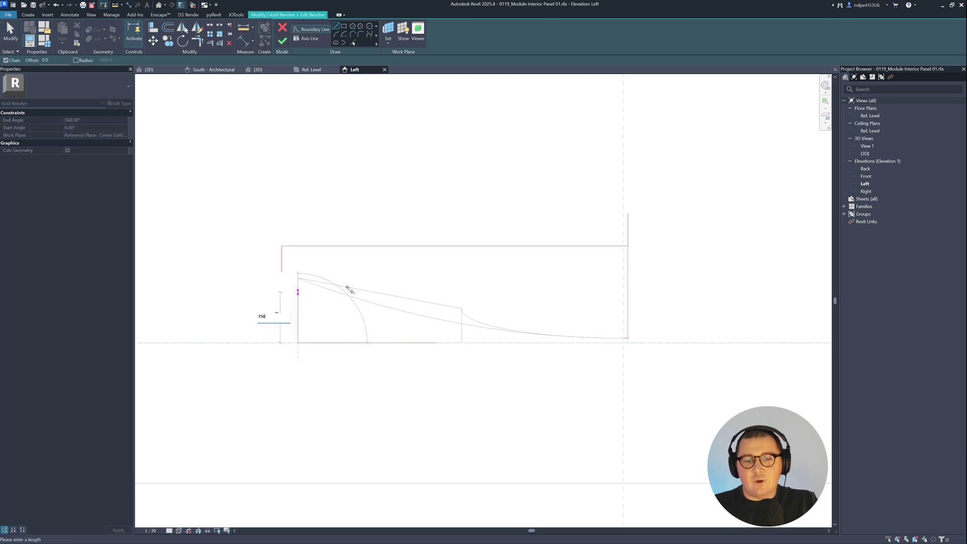
left_click(298, 275)
left_click(335, 35)
left_click(624, 338)
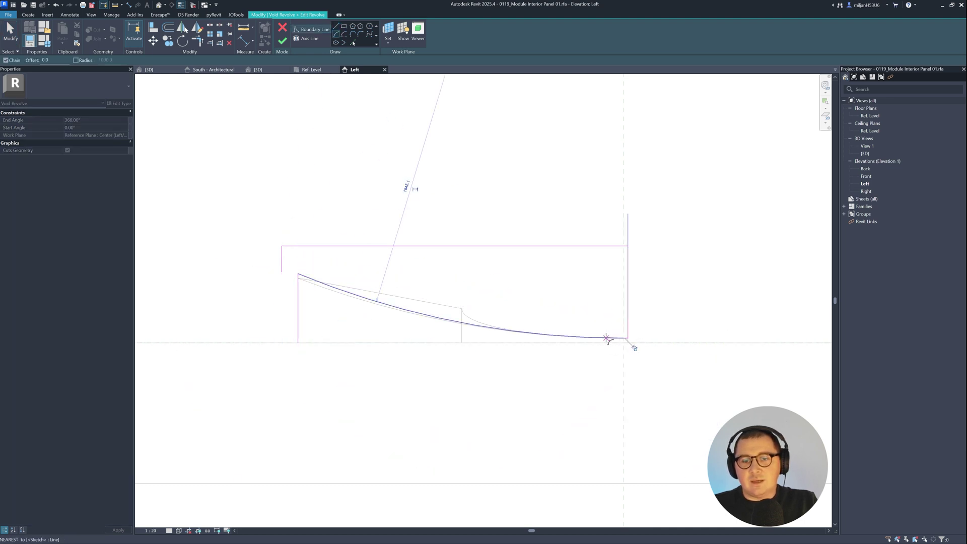
left_click(608, 339)
Step: Trim the arc to the profile's outer vertical edge, delete the helper line and finish the void revolve
key("t")
key("r")
left_click(462, 318)
left_click(281, 261)
key("Escape")
key("Escape")
left_click(299, 313)
key("Delete")
left_click(283, 42)
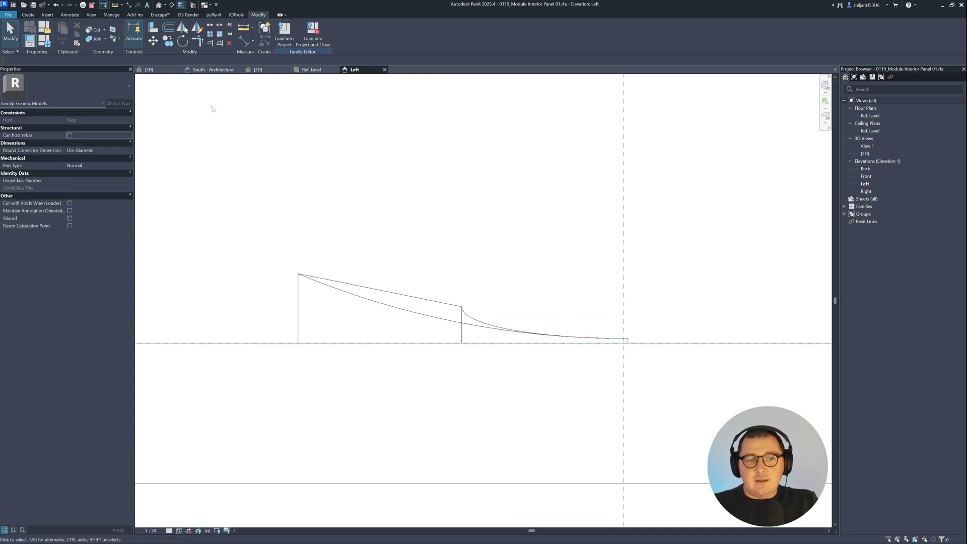
Step: Associate the extrusion's material with a new instance family parameter named Material
left_click(258, 70)
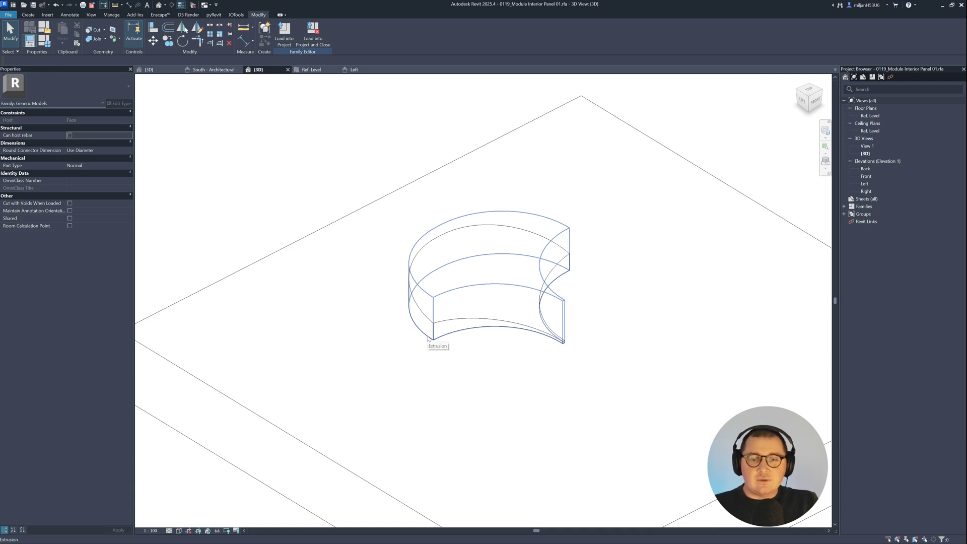
left_click(428, 339)
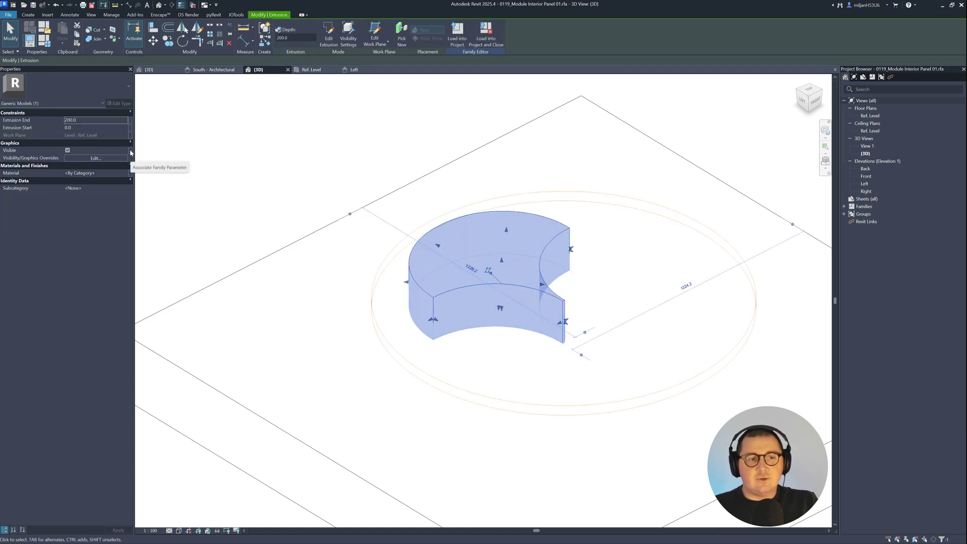
left_click(131, 173)
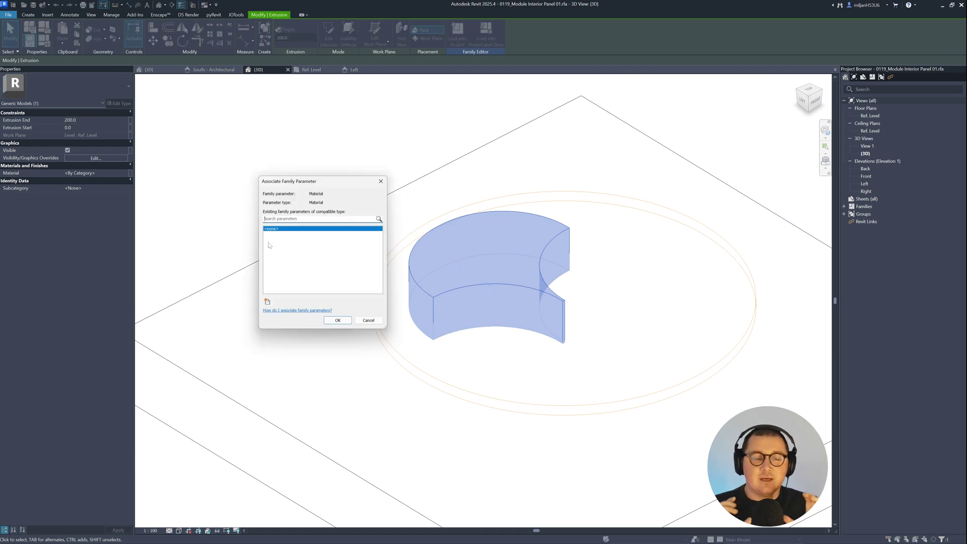
left_click(268, 302)
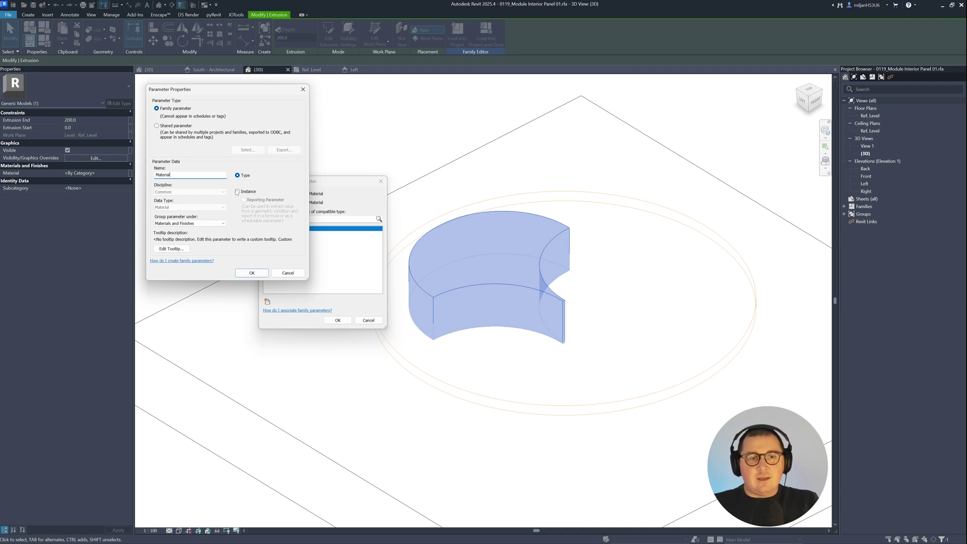
left_click(237, 192)
left_click(251, 273)
left_click(337, 321)
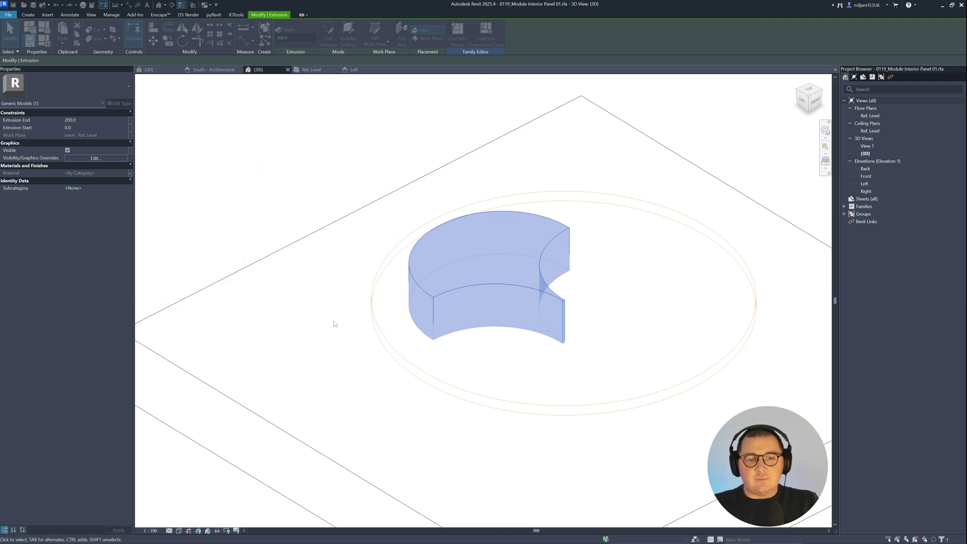
Step: Load the updated panel family into Project1 and open the South - Architectural elevation
left_click(458, 35)
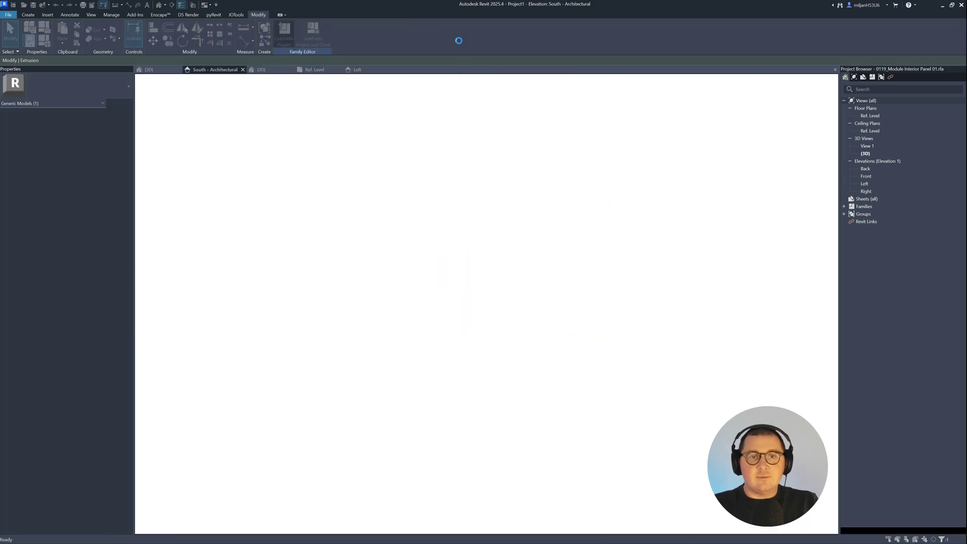
left_click(454, 273)
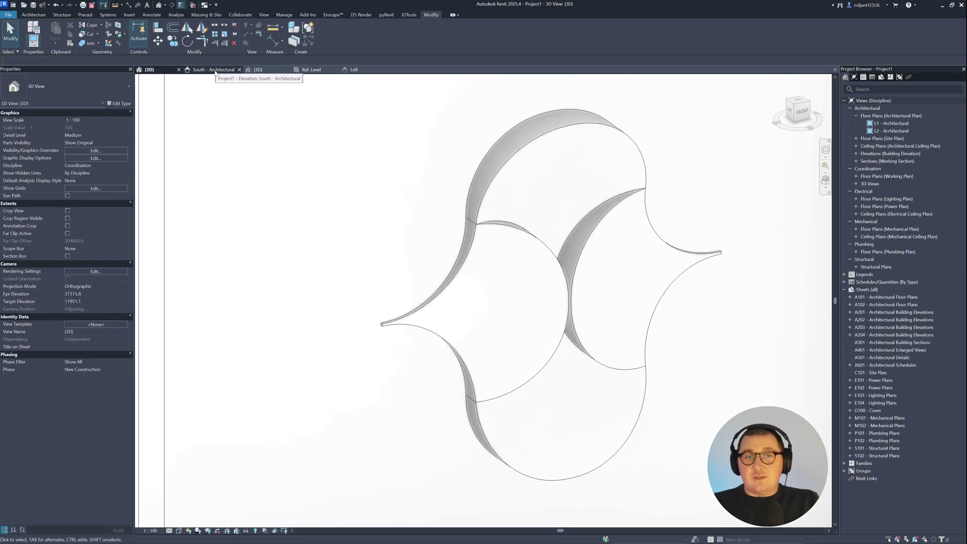
left_click(216, 70)
Step: Copy the upper and lower panels together so that the upper panel's rounded crown meets the right-hand panel's narrow tip
left_click(442, 207)
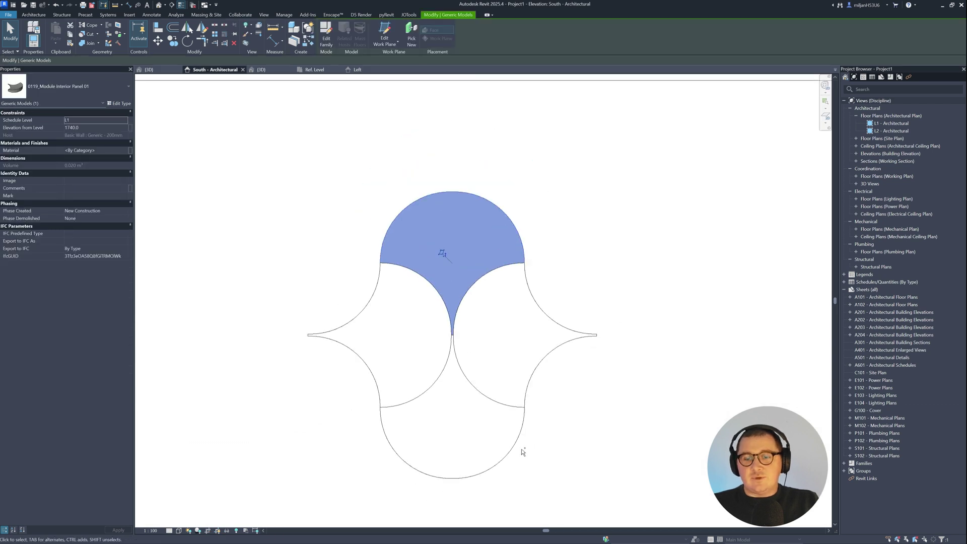
left_click(451, 378, "ctrl")
key("c")
key("o")
scroll(453, 192, "up", 3)
left_click(452, 192)
scroll(453, 192, "down", 2)
scroll(623, 364, "up", 5)
left_click(584, 309)
scroll(583, 311, "down", 5)
key("Escape")
key("Escape")
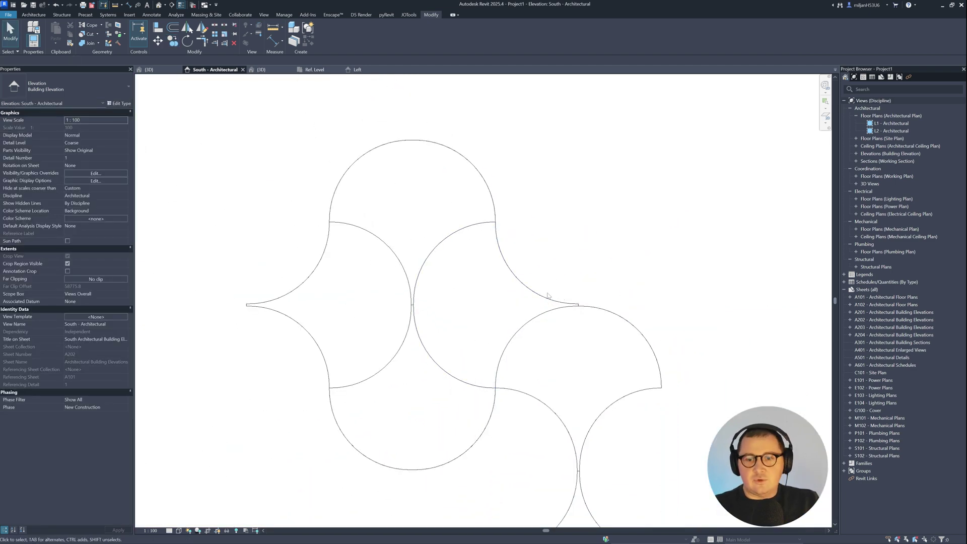
Step: Try to mirror the right-hand panel about its narrow tip edge
left_click(548, 298)
scroll(600, 308, "up", 4)
key("m")
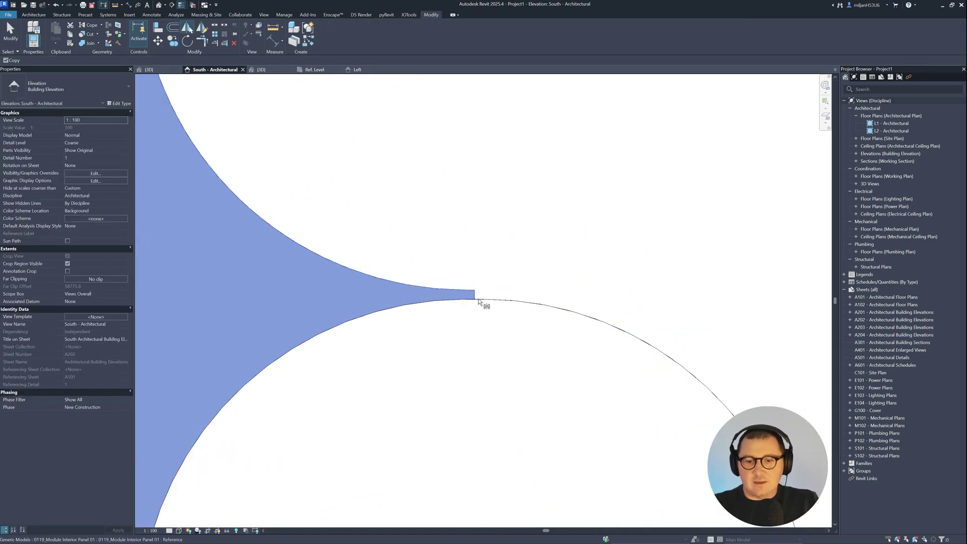
left_click(476, 296)
key("Delete")
Step: Mirror a copy of the right-pointing panel about the short vertical edge of its tip
left_click(465, 294)
scroll(466, 294, "up", 3)
key("m")
key("m")
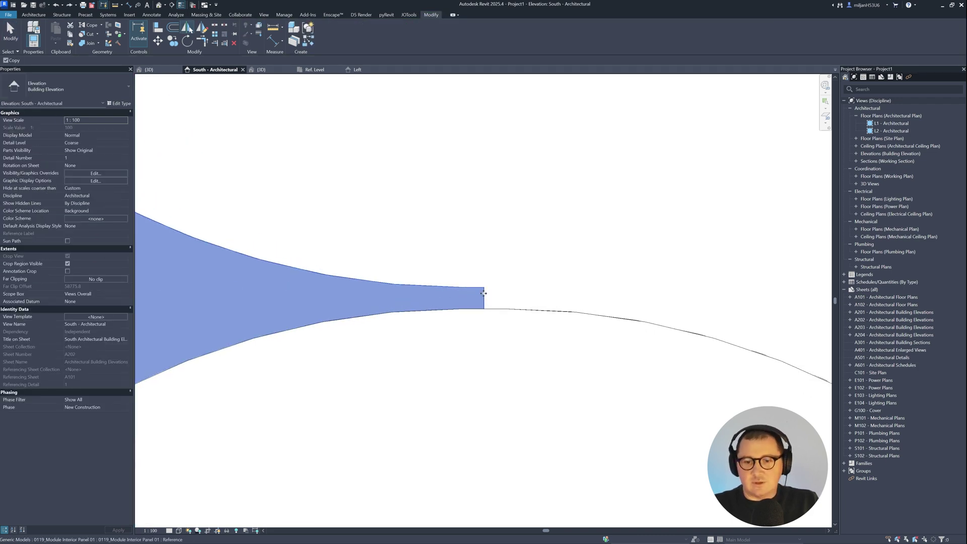
left_click(484, 297)
scroll(555, 302, "down", 5)
Step: Mirror a copy of the fan below the joined tips upward so that the two rounded crowns face each other
left_click(507, 352)
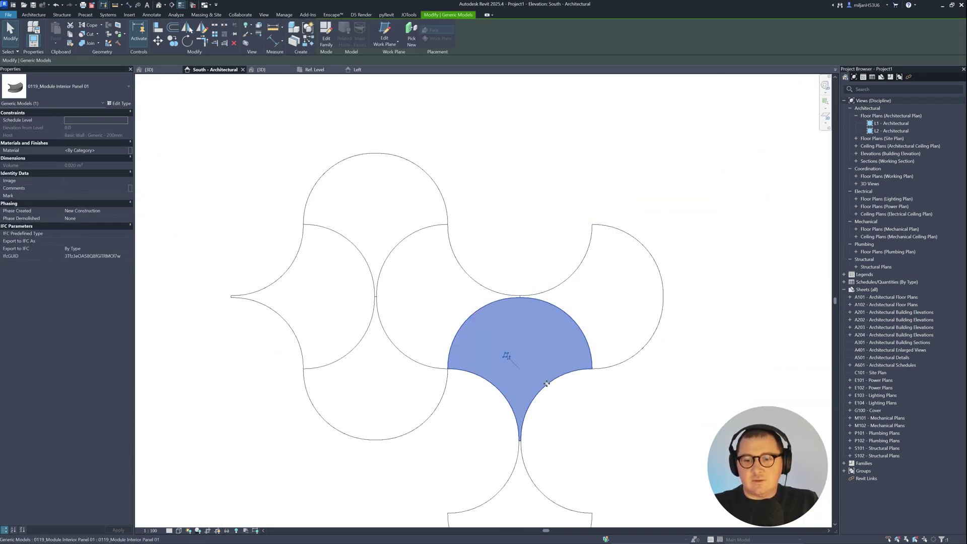
scroll(504, 323, "up", 6)
key("Escape")
scroll(482, 267, "down", 6)
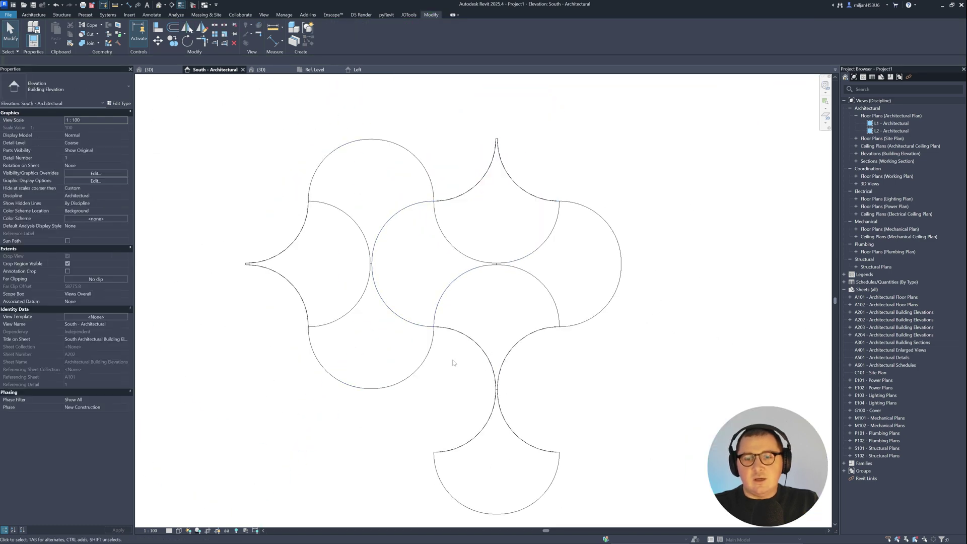
Step: Copy the leftmost panel into the gap beside the lower copied panels, with its rounded crown at their joined tips
left_click(292, 288)
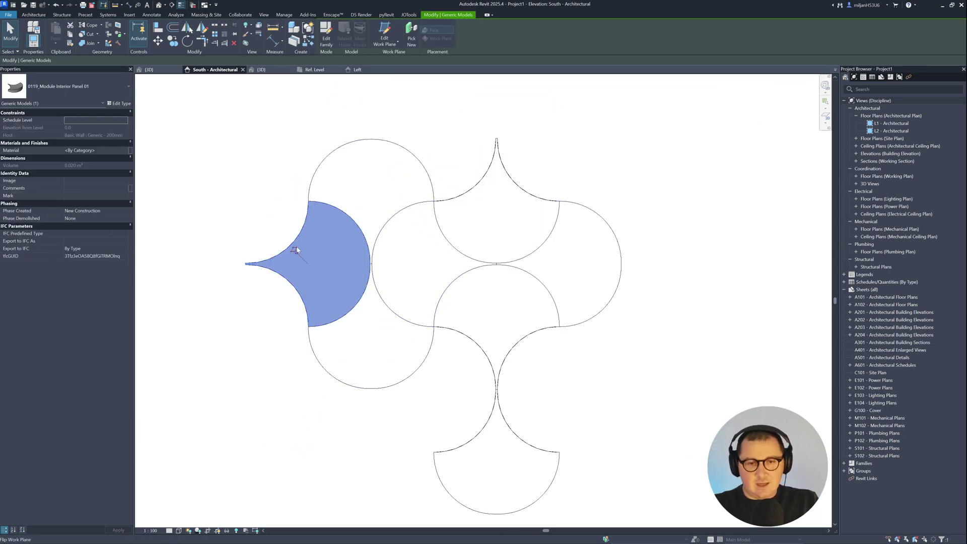
key("m")
key("v")
scroll(309, 203, "up", 3)
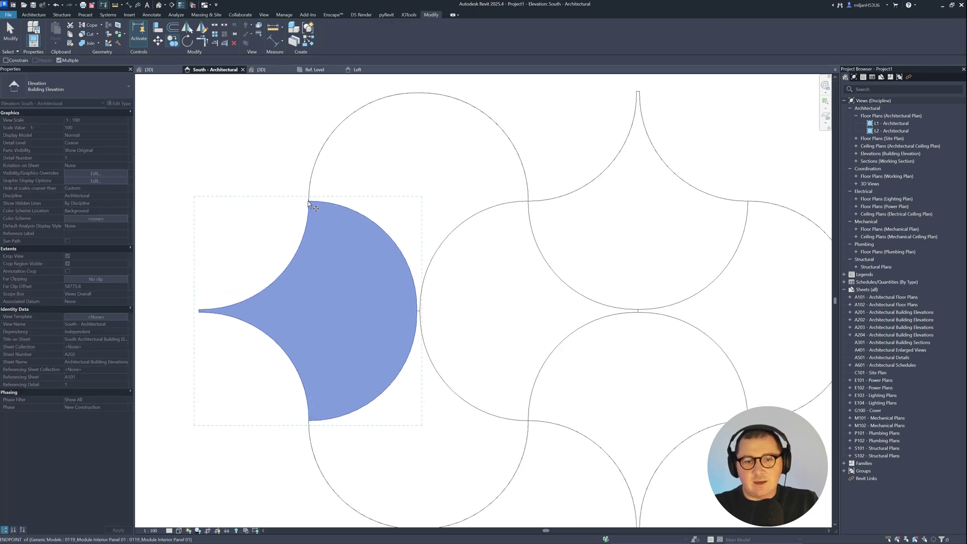
left_click(421, 311)
middle_click_drag(486, 387, 378, 182)
scroll(531, 255, "up", 5)
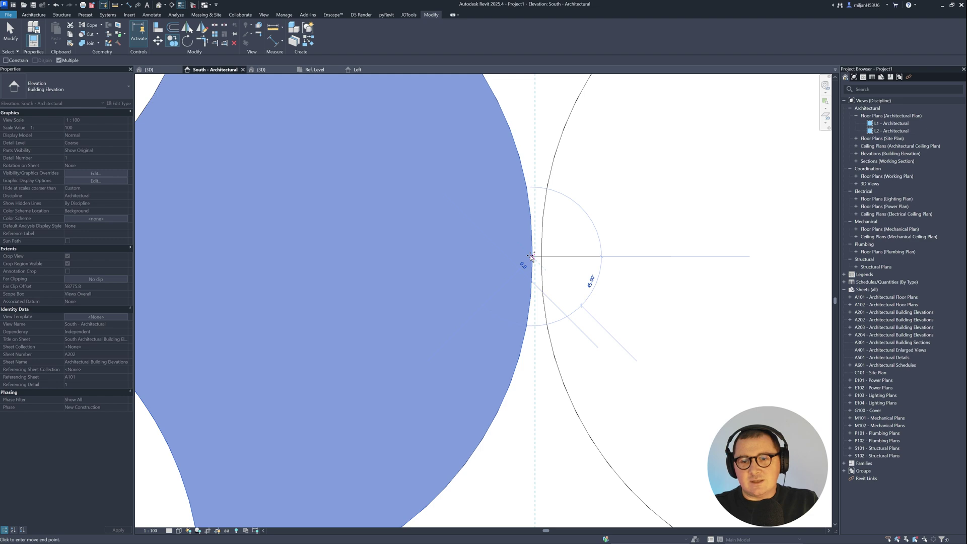
left_click(532, 255)
scroll(531, 255, "down", 5)
left_click(10, 33)
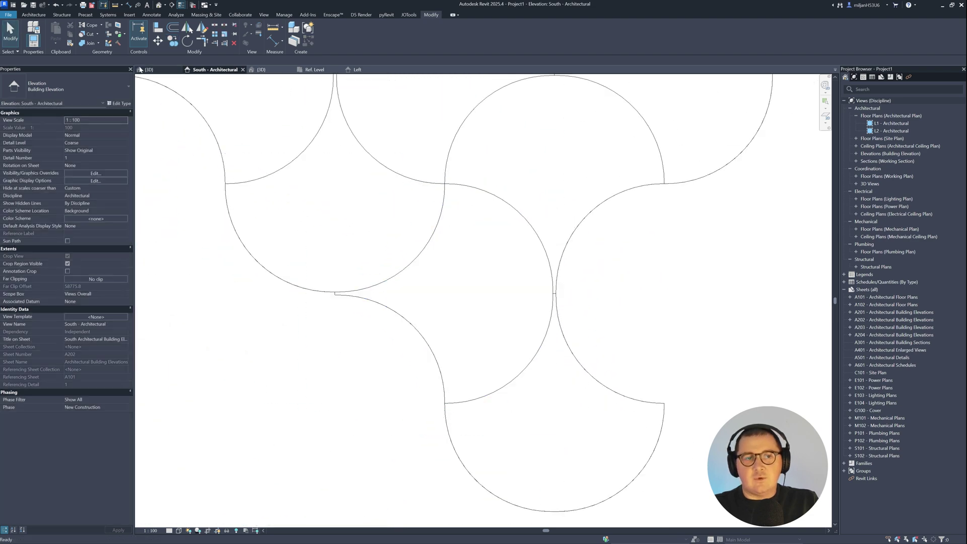
Step: Select the lower-left panel of the arrangement in the project's 3D view
left_click(146, 69)
middle_click_drag(352, 231, 442, 356, "shift")
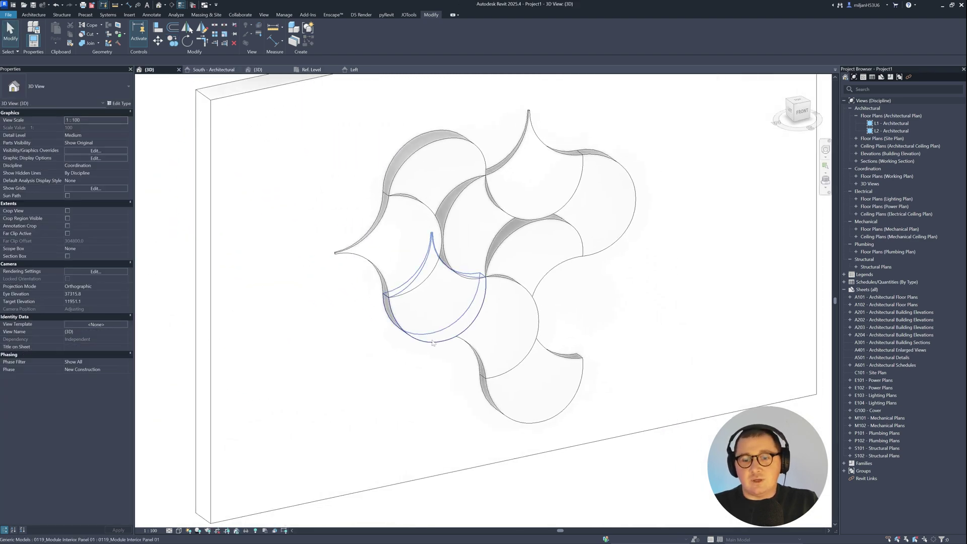
left_click(433, 343)
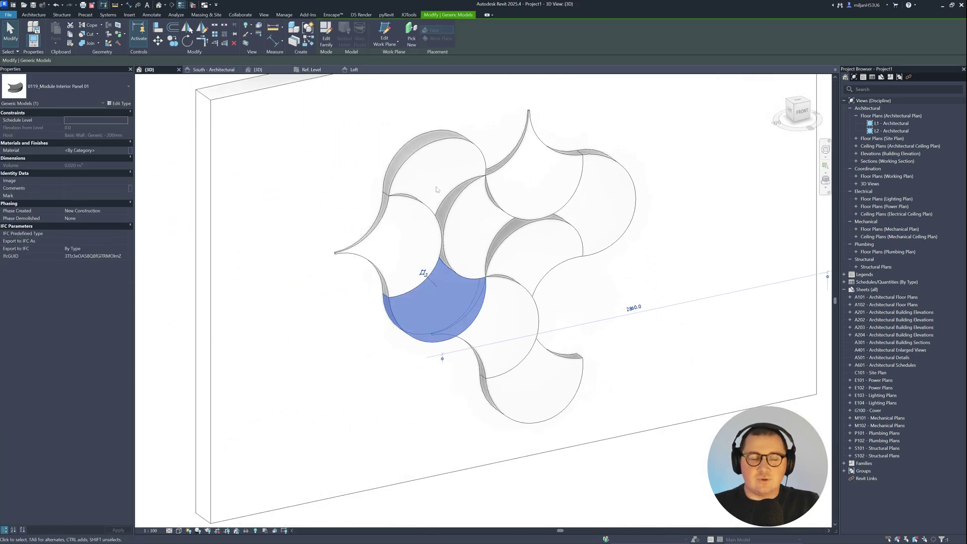